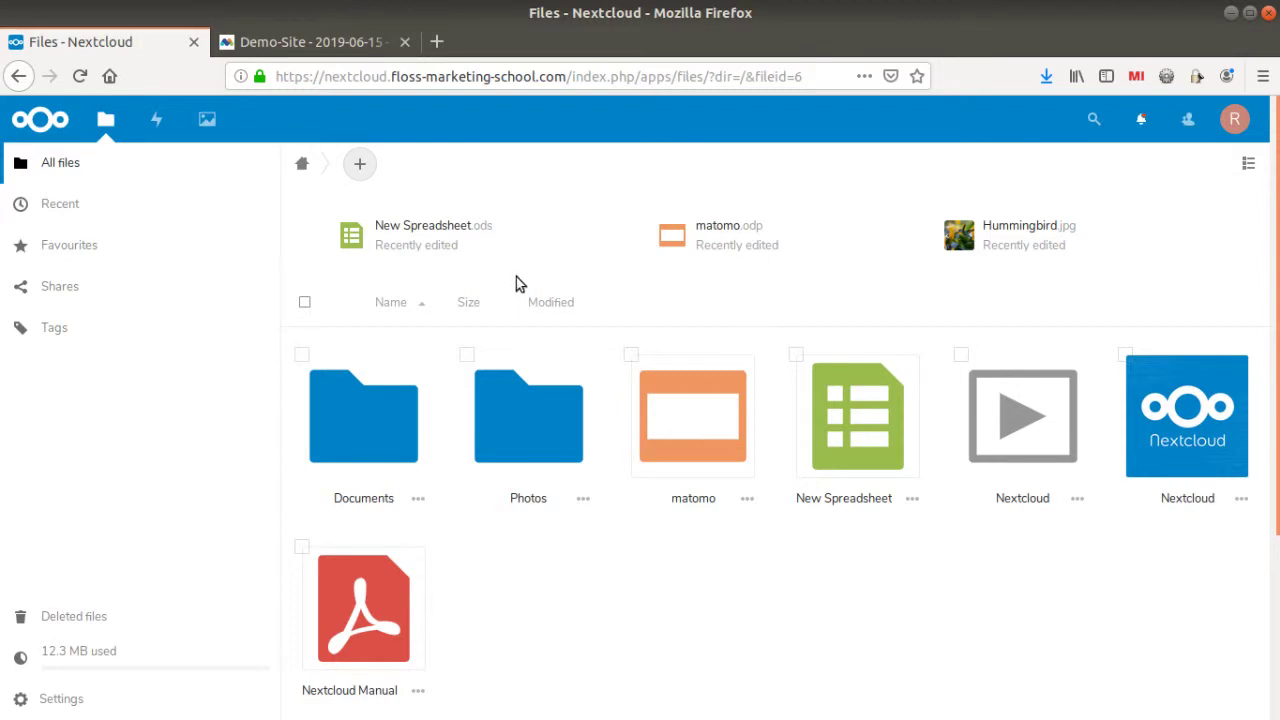
# Sort the files by Modified, open New Spreadsheet.ods in Collabora, and select cell A1
pyautogui.click(360, 164)
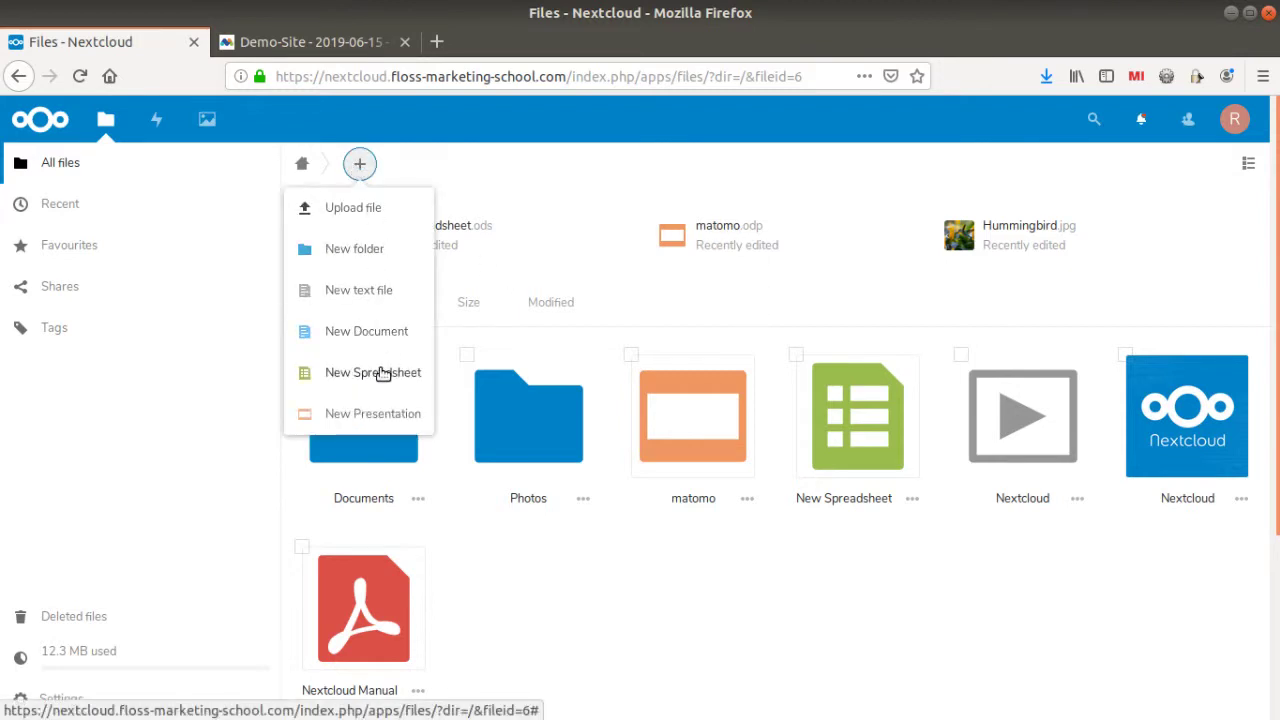
pyautogui.click(636, 288)
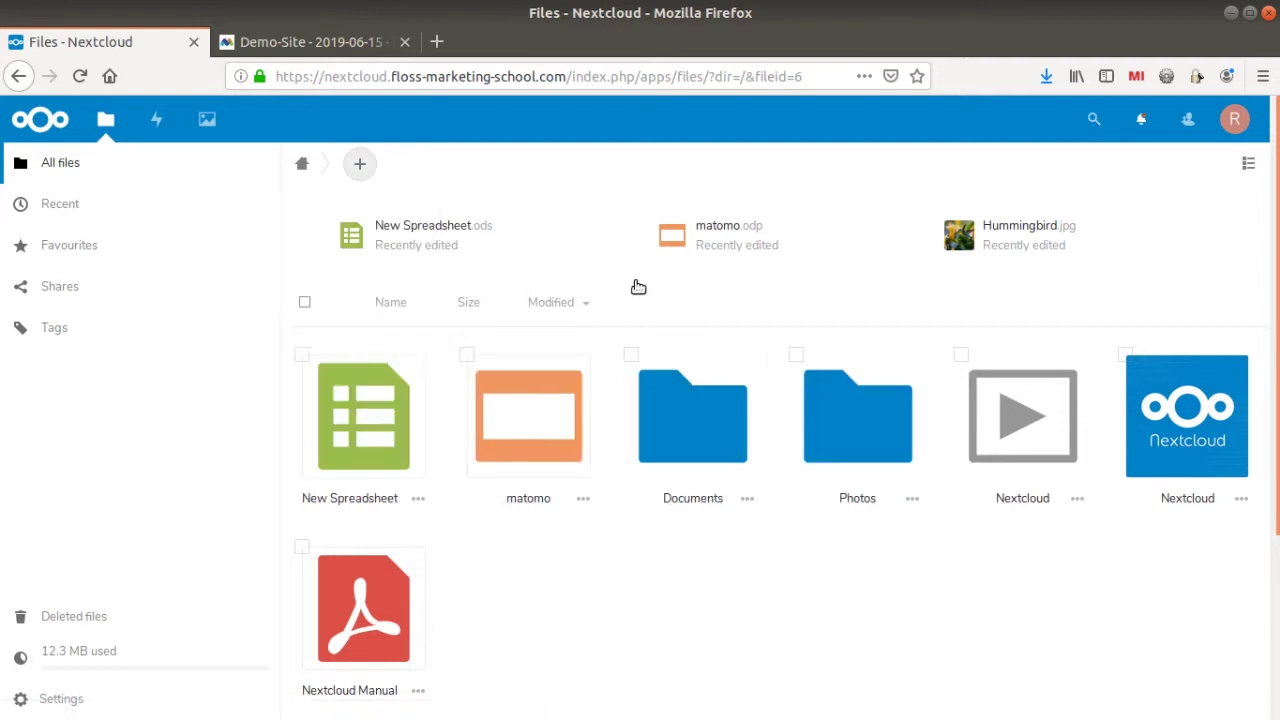
pyautogui.click(386, 425)
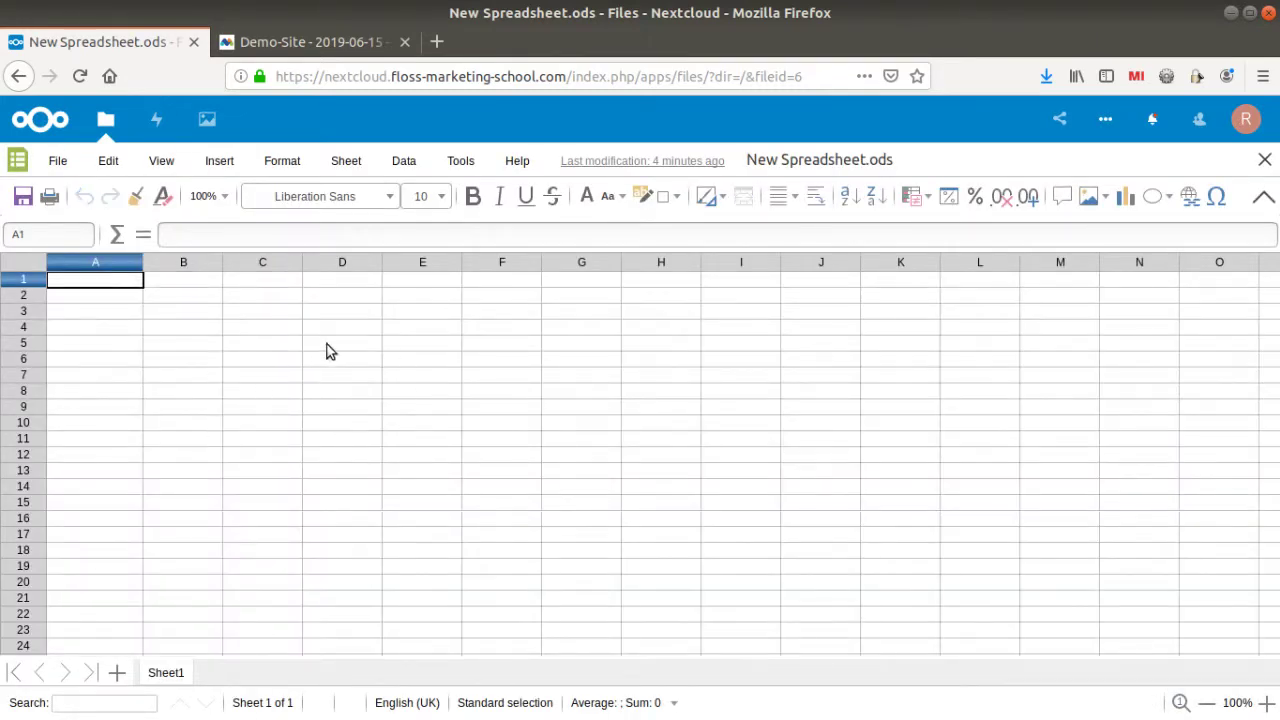
pyautogui.click(230, 320)
pyautogui.click(97, 280)
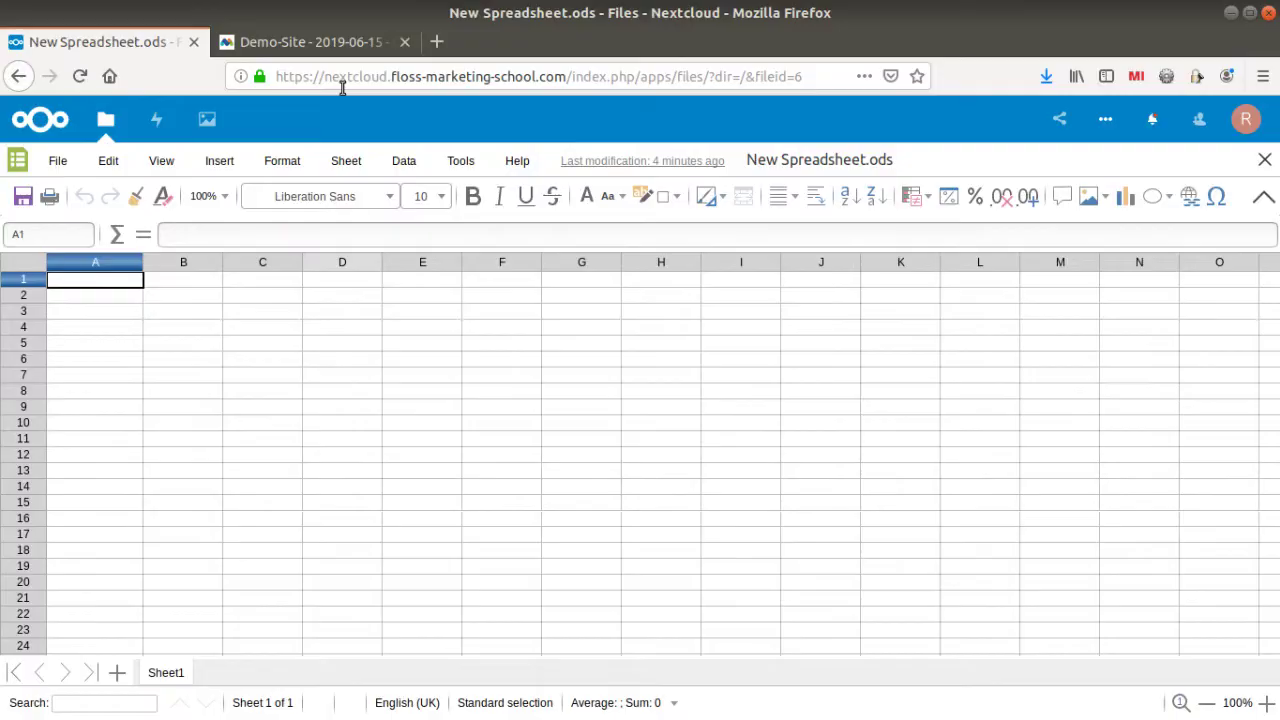
# Go to the Matomo Demo-Site tab, then bring up the exported main-metrics CSV in LibreOffice Calc
pyautogui.click(345, 45)
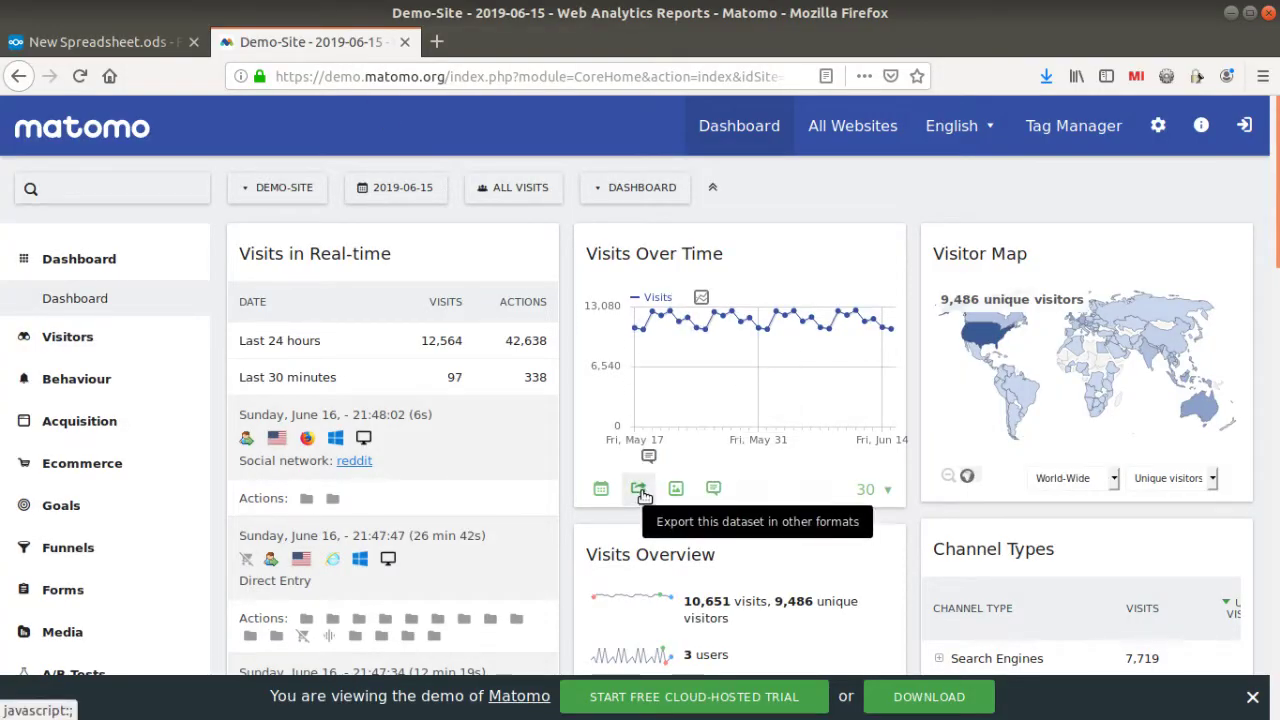
pyautogui.moveTo(3, 380)
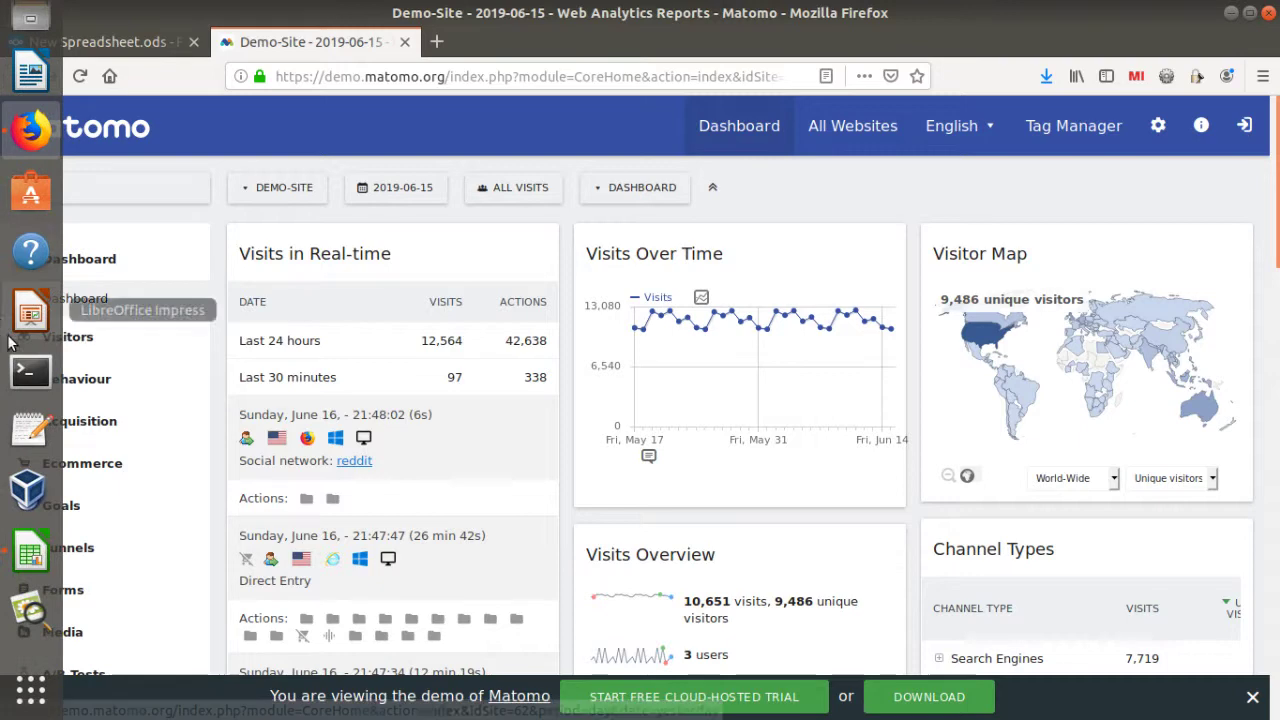
pyautogui.click(30, 553)
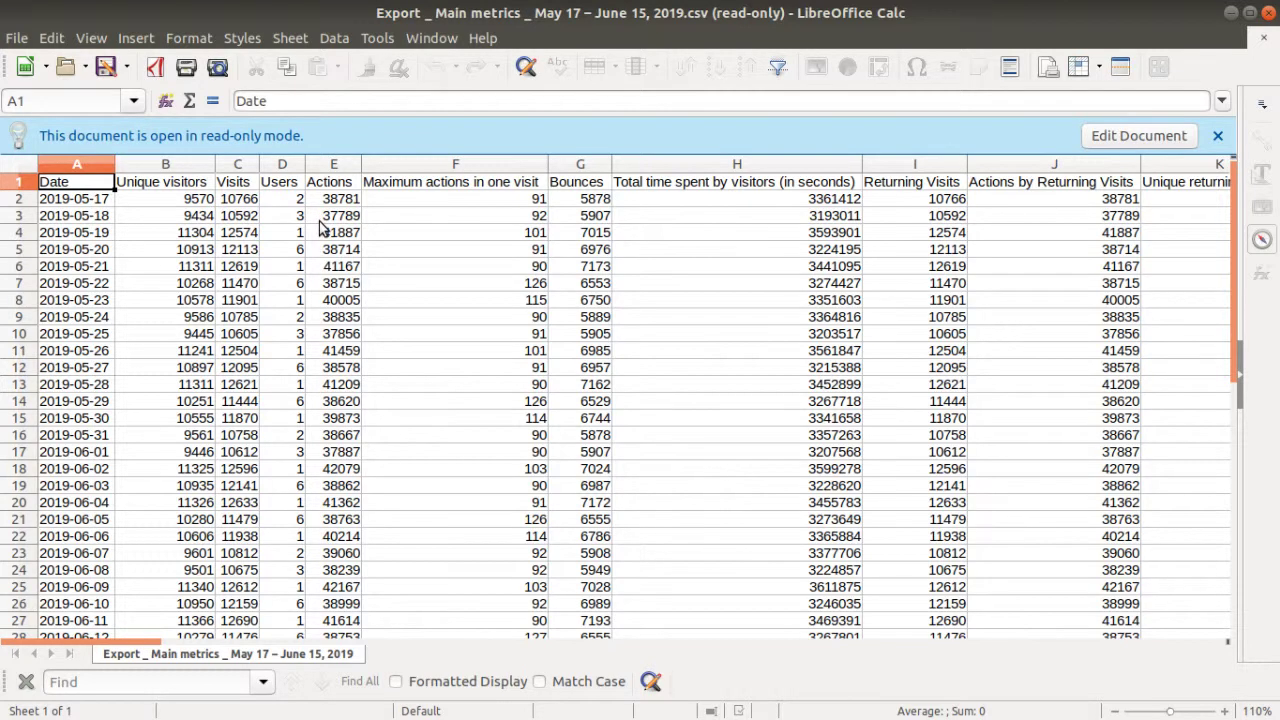
# Copy A1:C31 (Date, Unique visitors, Visits) in Calc and go back to Firefox
pyautogui.hotkey('shift', 'Right')
pyautogui.hotkey('shift', 'Right')
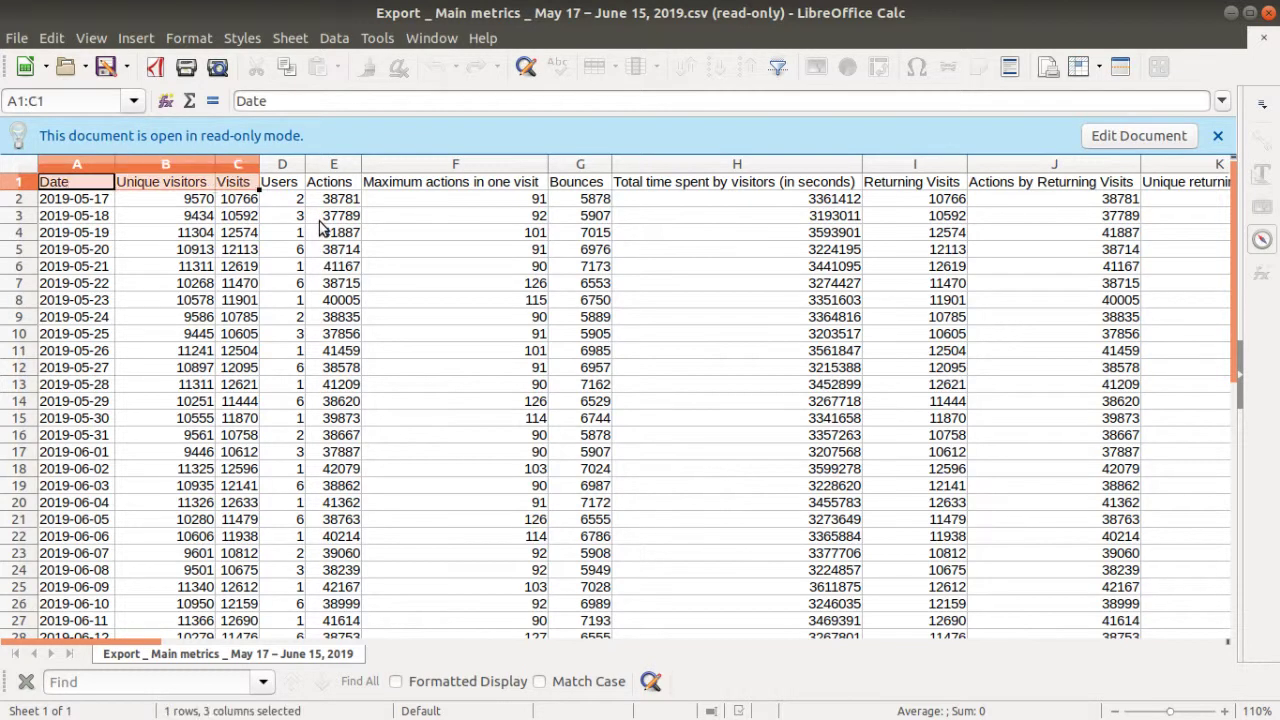
pyautogui.hotkey('ctrl', 'shift', 'Down')
pyautogui.hotkey('ctrl', 'c')
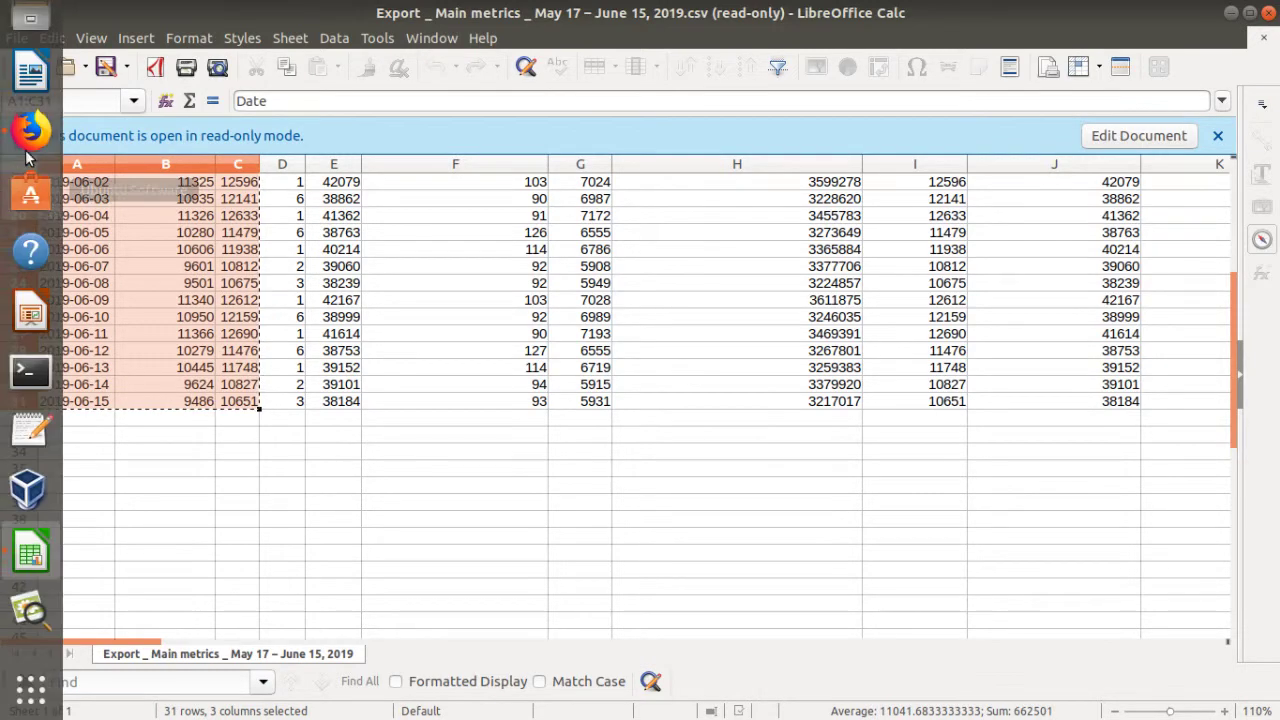
pyautogui.click(30, 132)
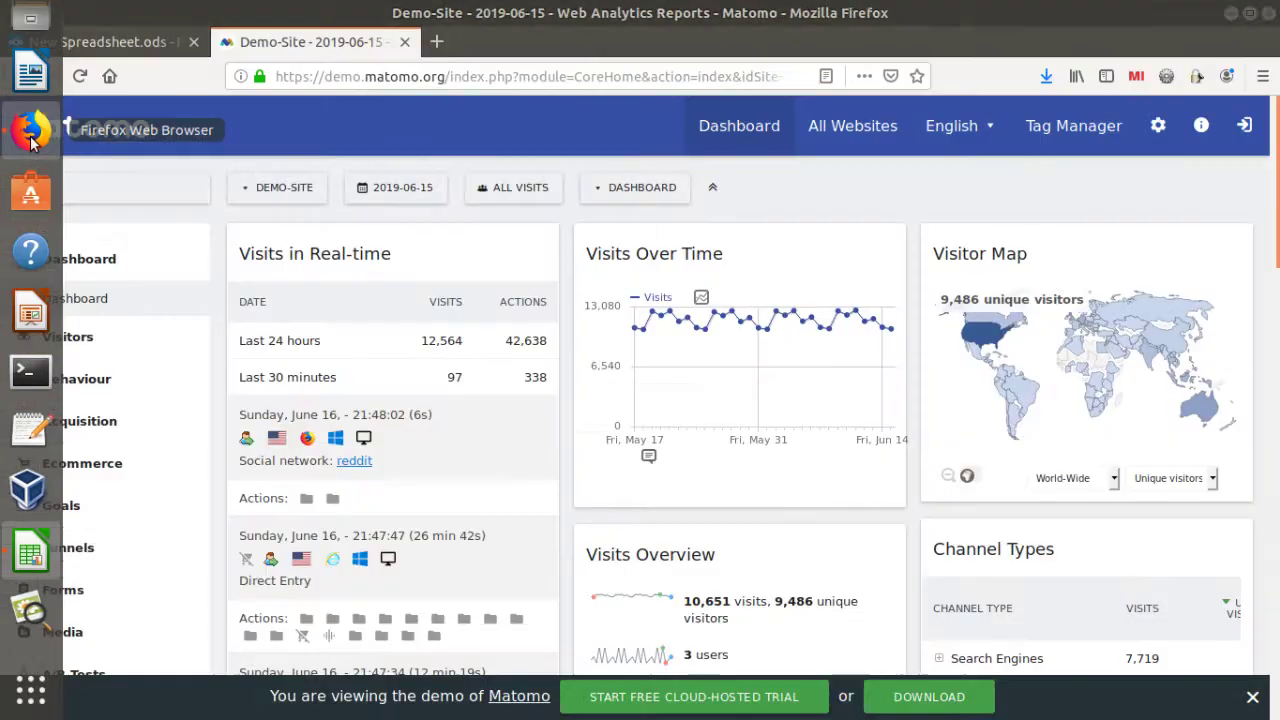
# Paste the copied metrics into New Spreadsheet, accepting the tab-separated Text Import settings
pyautogui.click(141, 50)
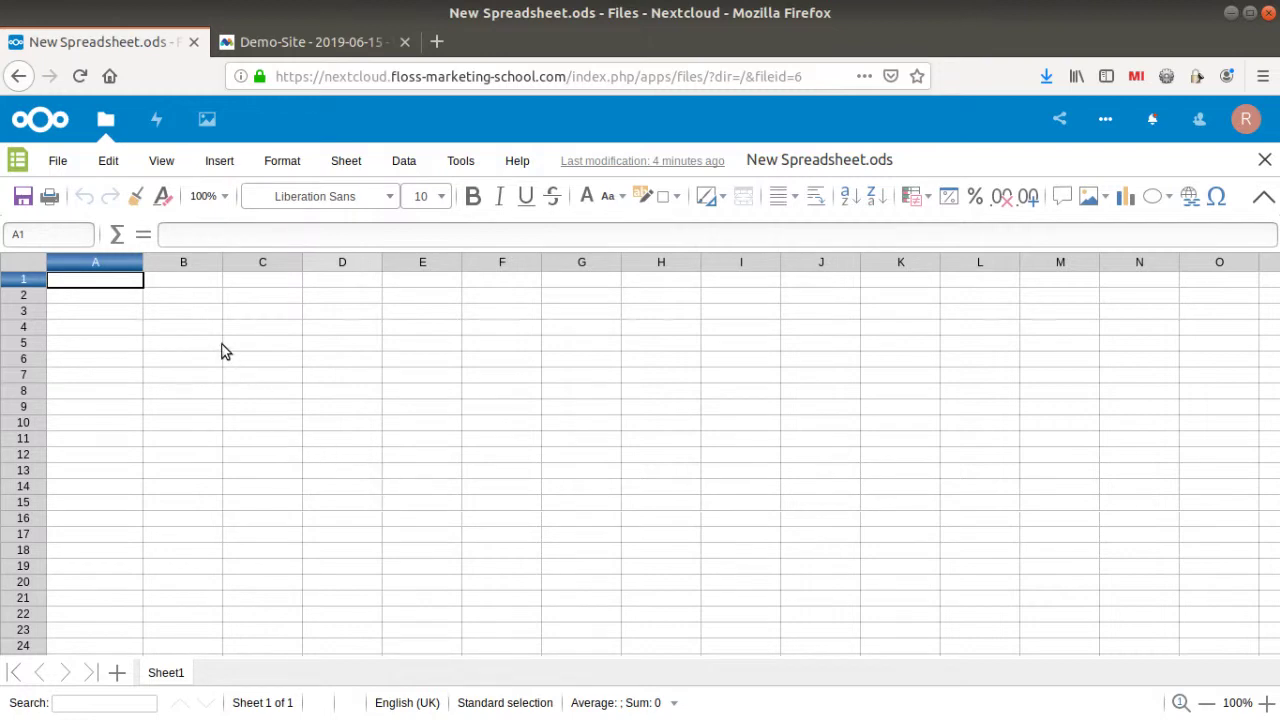
pyautogui.hotkey('ctrl', 'v')
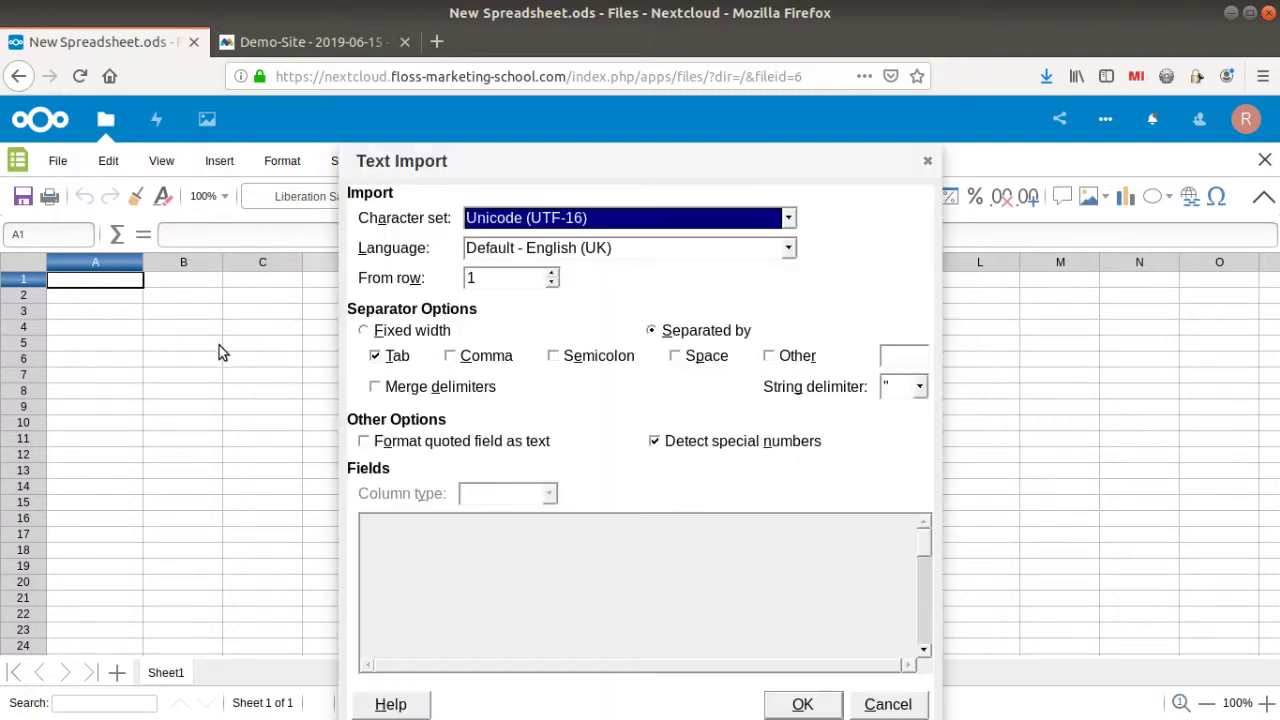
pyautogui.click(802, 705)
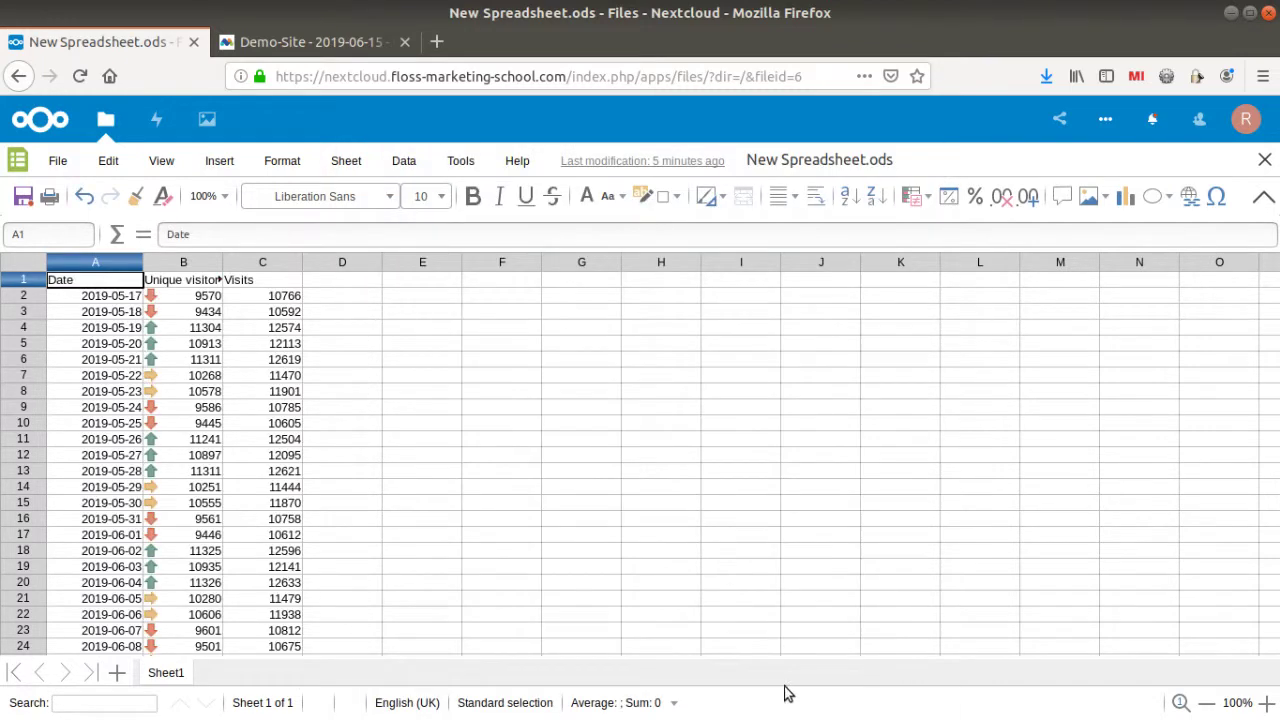
# Widen column B and apply a smiley-face icon set to the counts in B2:C31
pyautogui.doubleClick(222, 262)
pyautogui.click(297, 360)
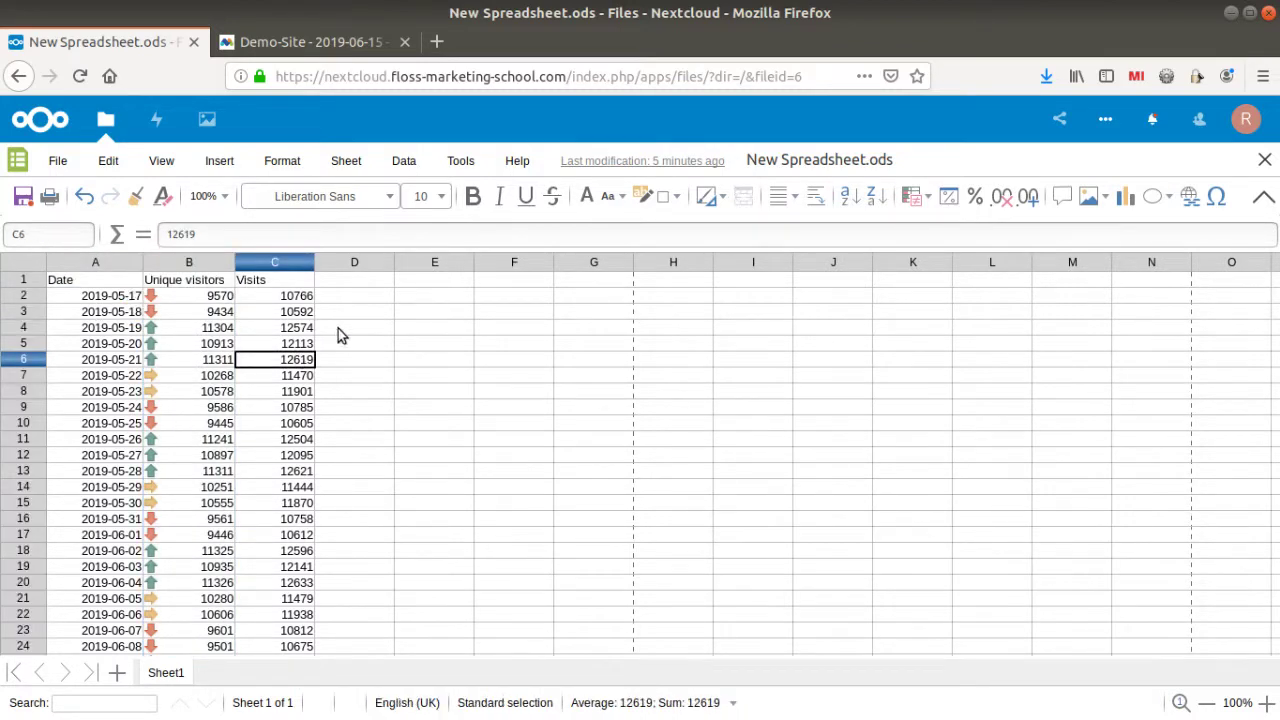
pyautogui.click(185, 298)
pyautogui.scroll(-2, 197, 388)
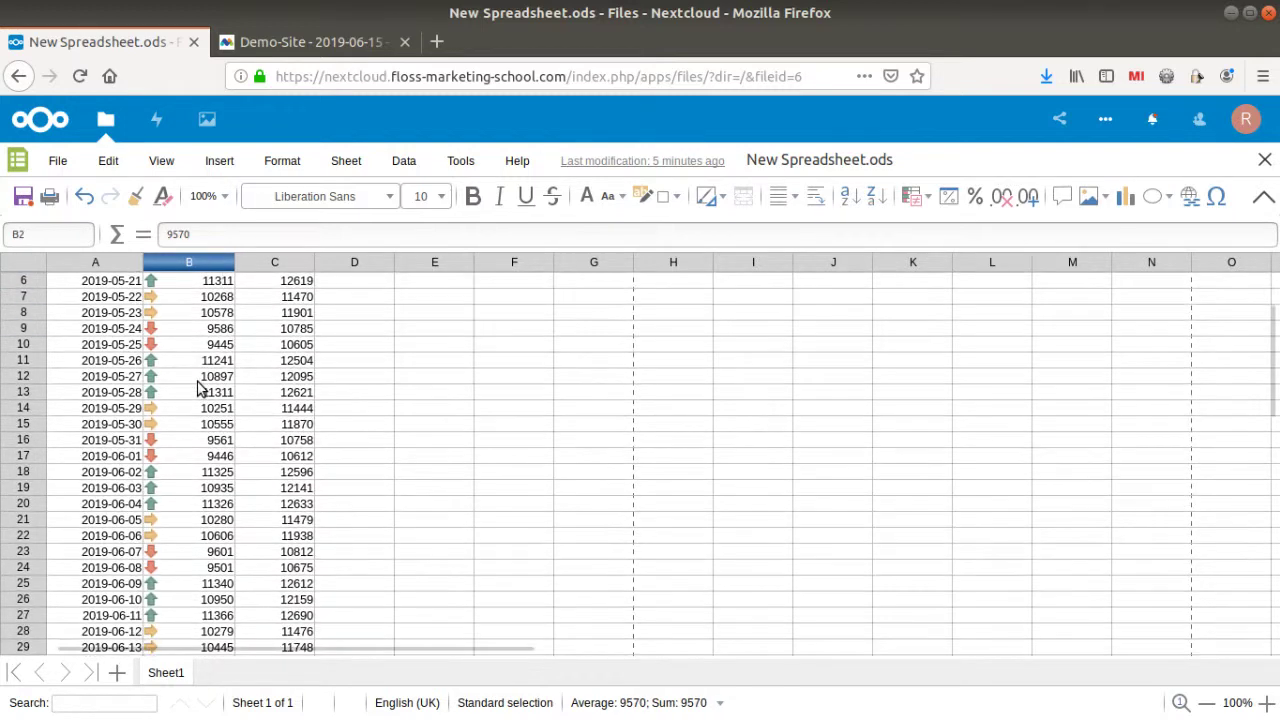
pyautogui.scroll(-3, 197, 392)
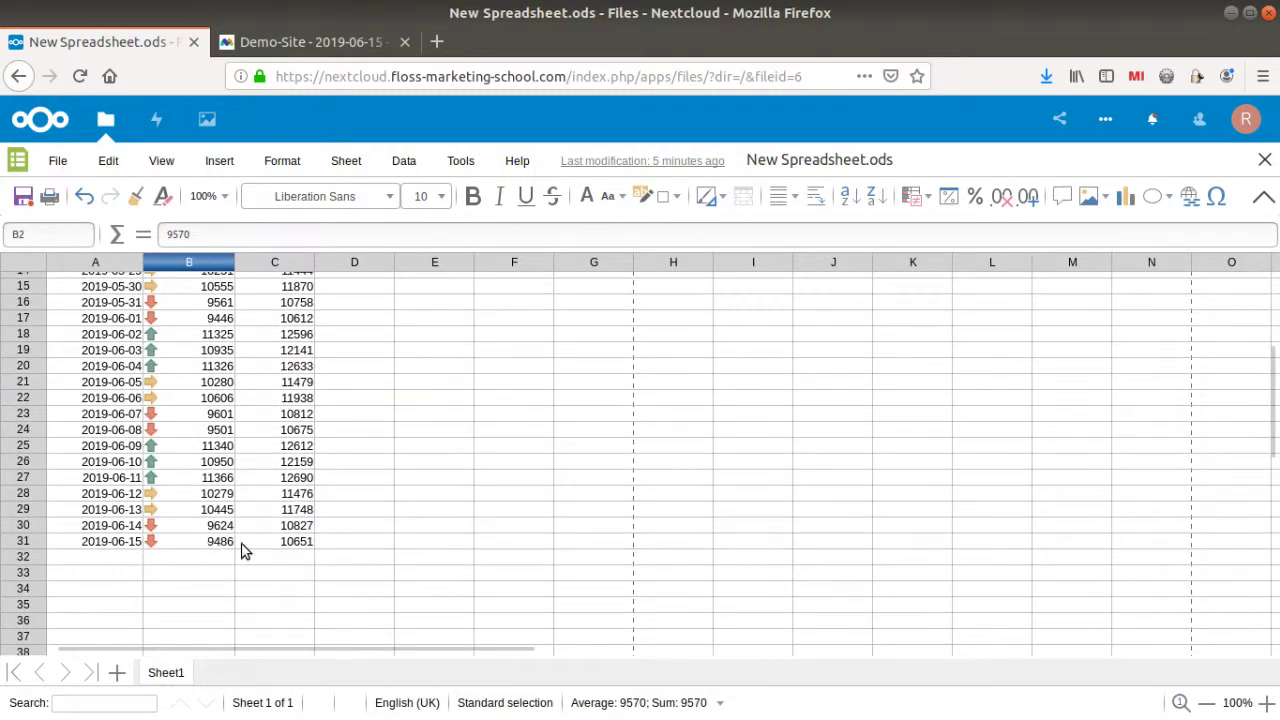
pyautogui.keyDown('shift'); pyautogui.click(280, 543); pyautogui.keyUp('shift')
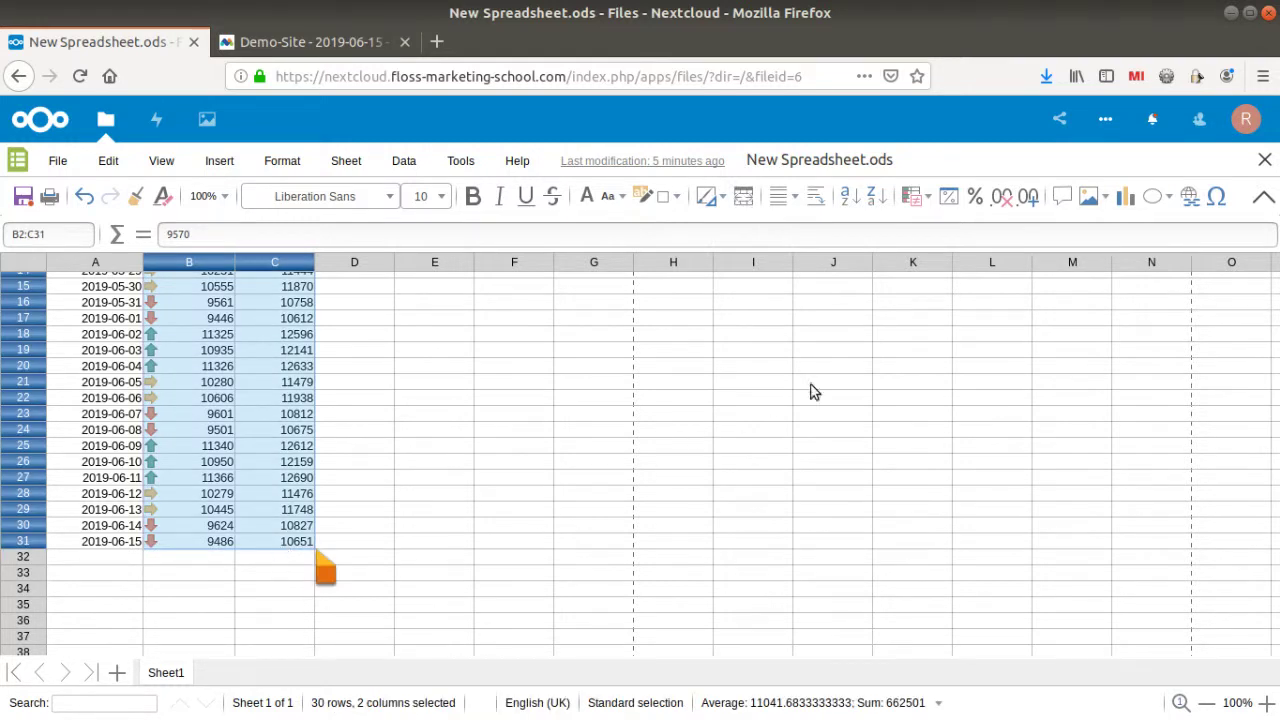
pyautogui.click(921, 197)
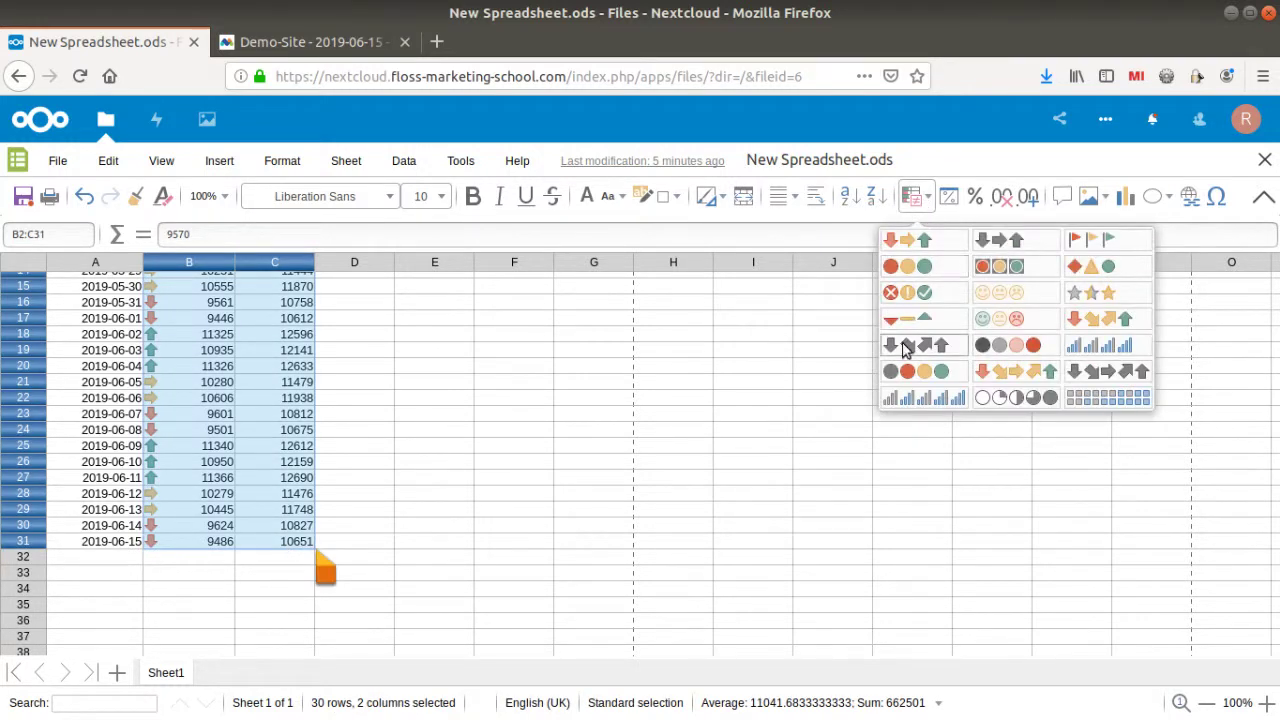
pyautogui.click(988, 322)
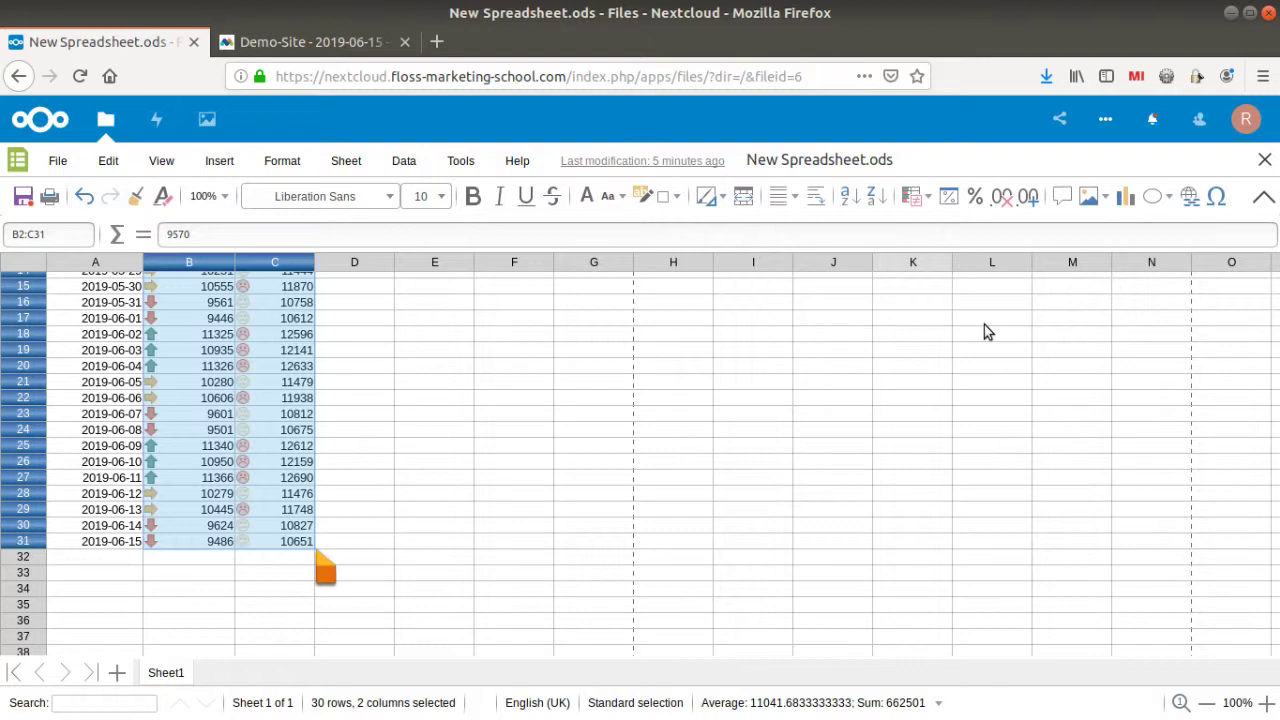
pyautogui.scroll(5, 349, 462)
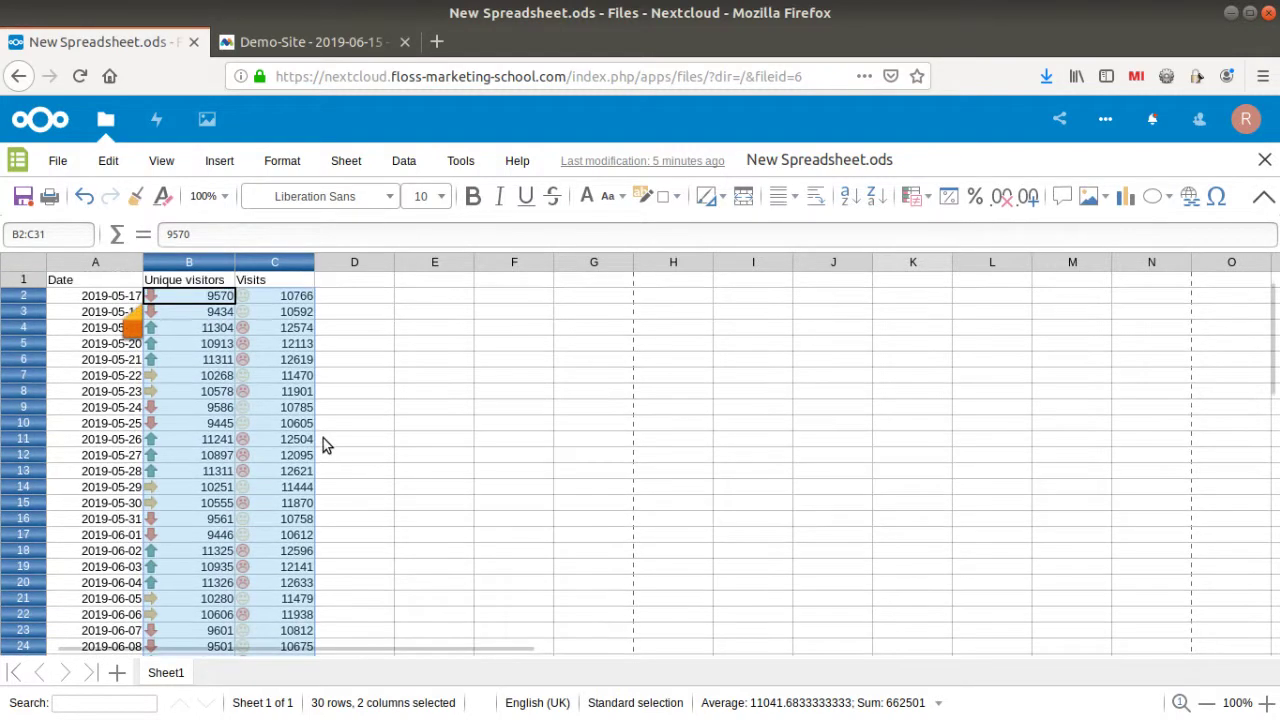
pyautogui.click(249, 344)
pyautogui.scroll(-5, 278, 412)
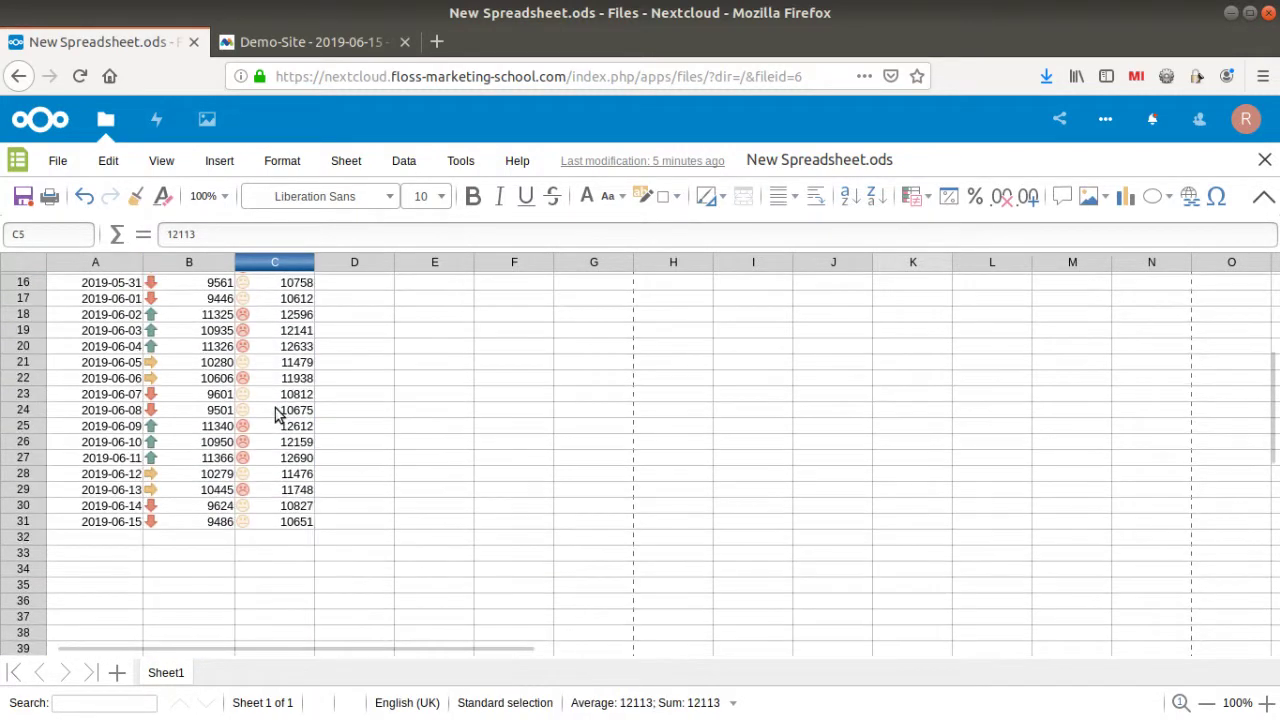
pyautogui.scroll(2, 282, 408)
pyautogui.scroll(3, 285, 405)
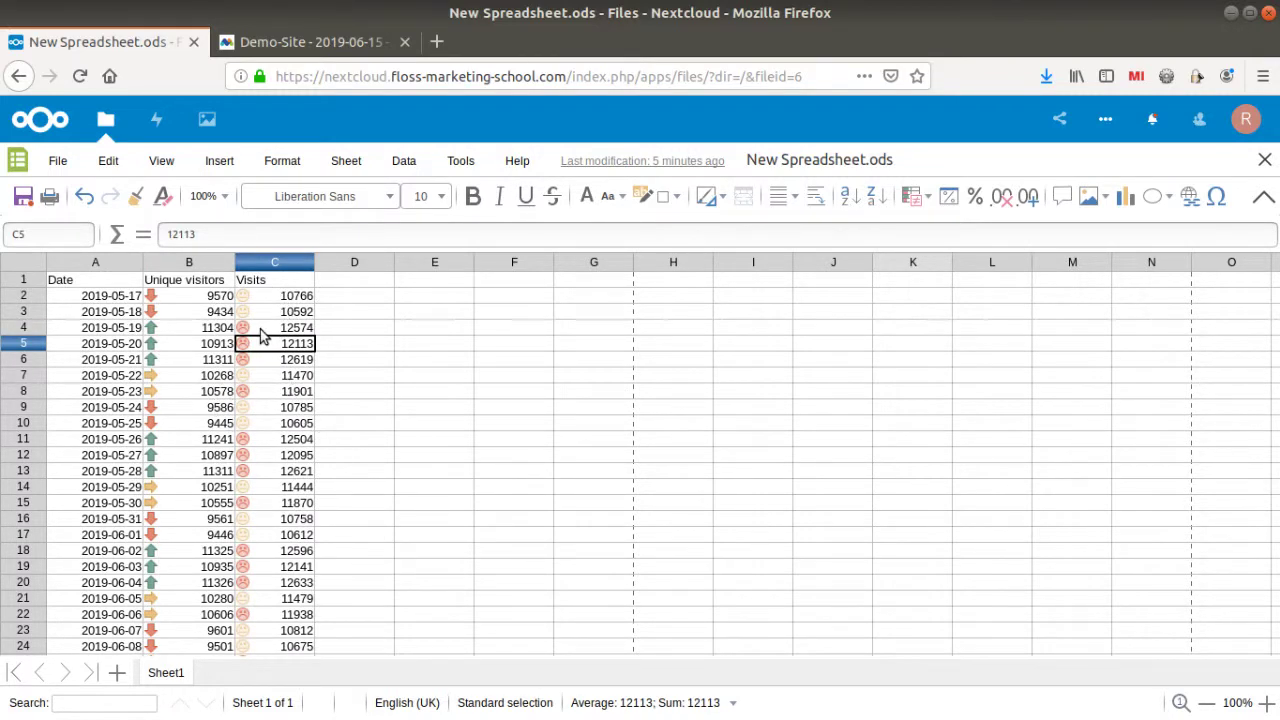
pyautogui.scroll(-5, 300, 380)
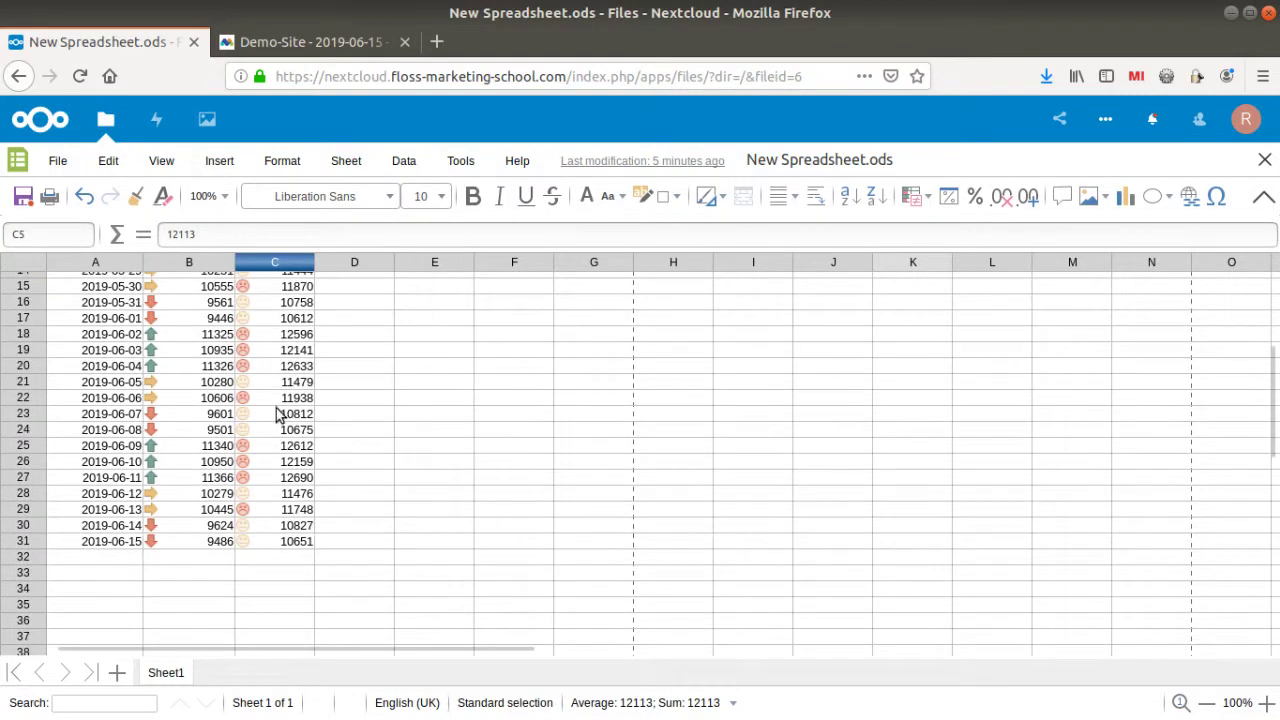
pyautogui.scroll(5, 278, 415)
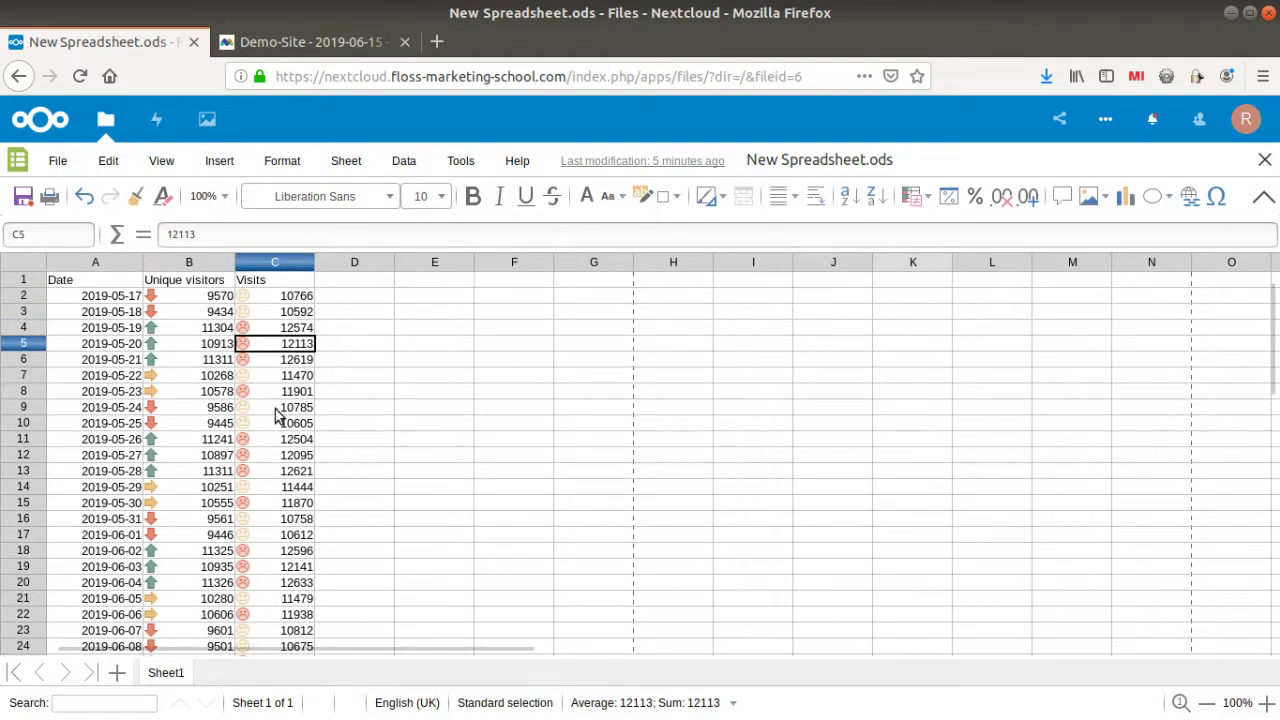
# Reapply the formatting on B2:C31 as the coloured three-arrows icon set and check it
pyautogui.click(180, 300)
pyautogui.scroll(-5, 278, 312)
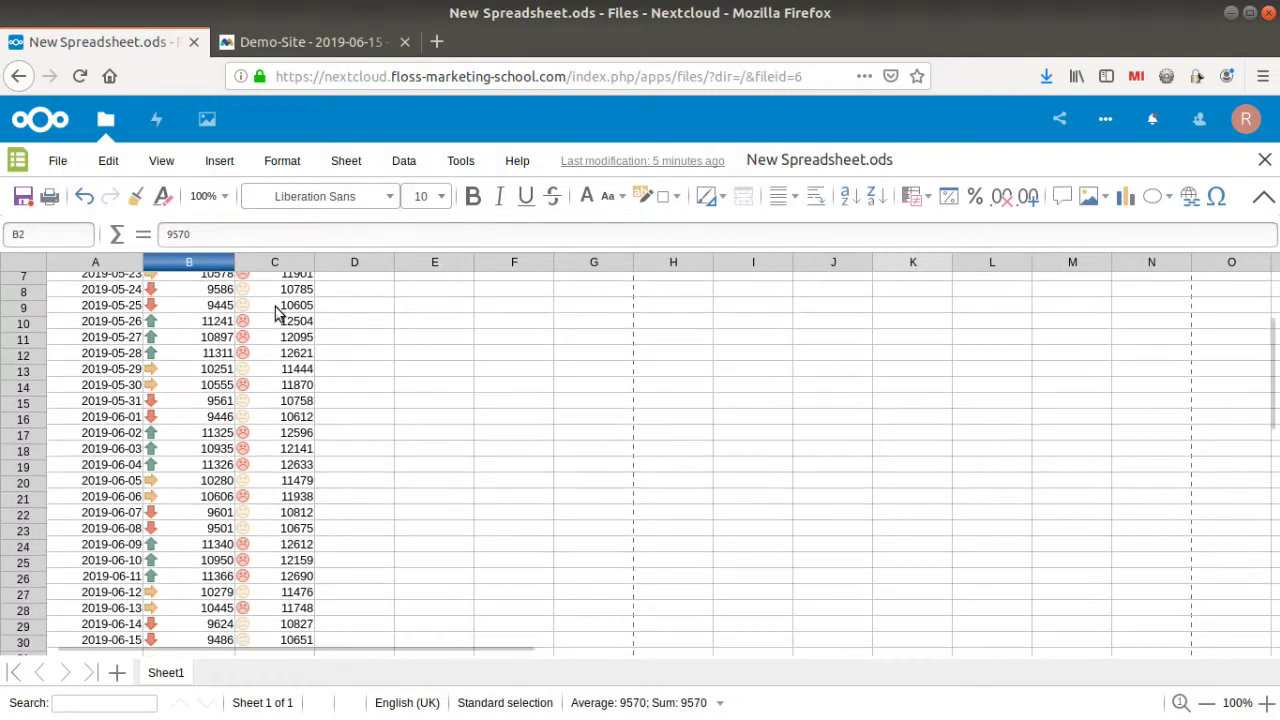
pyautogui.keyDown('shift'); pyautogui.click(266, 523); pyautogui.keyUp('shift')
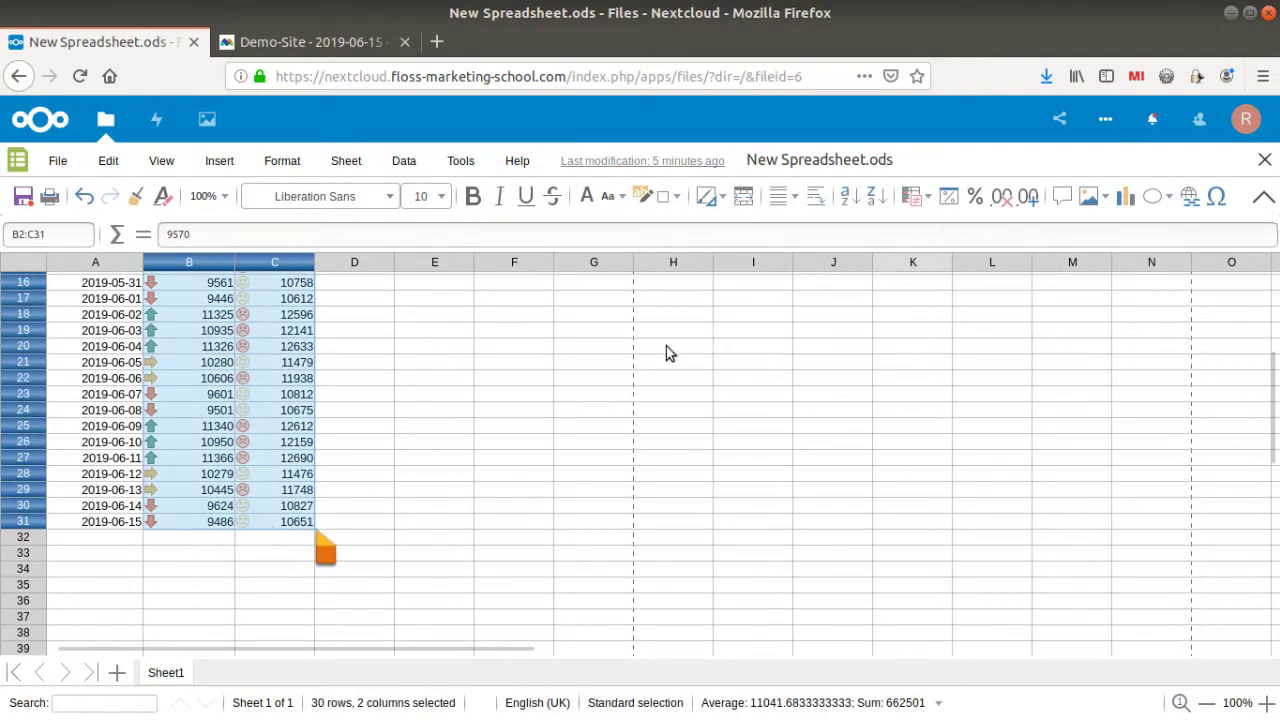
pyautogui.click(916, 198)
pyautogui.click(912, 242)
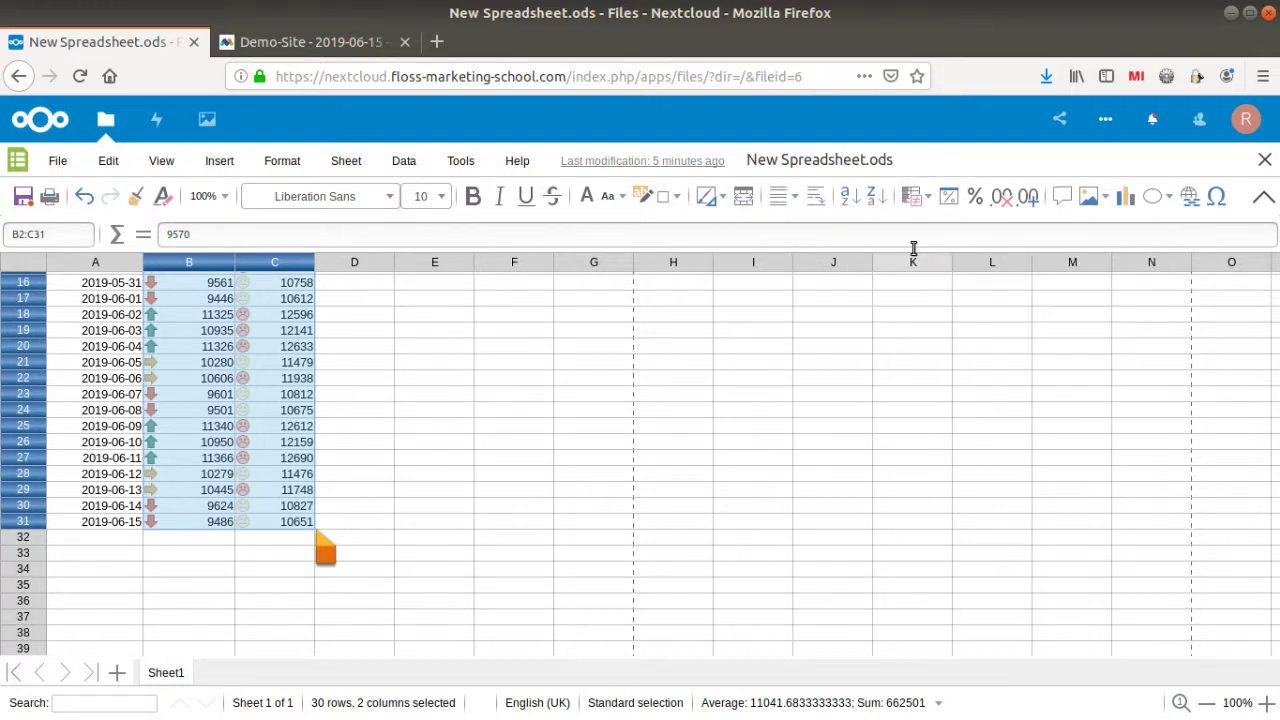
pyautogui.scroll(5, 357, 523)
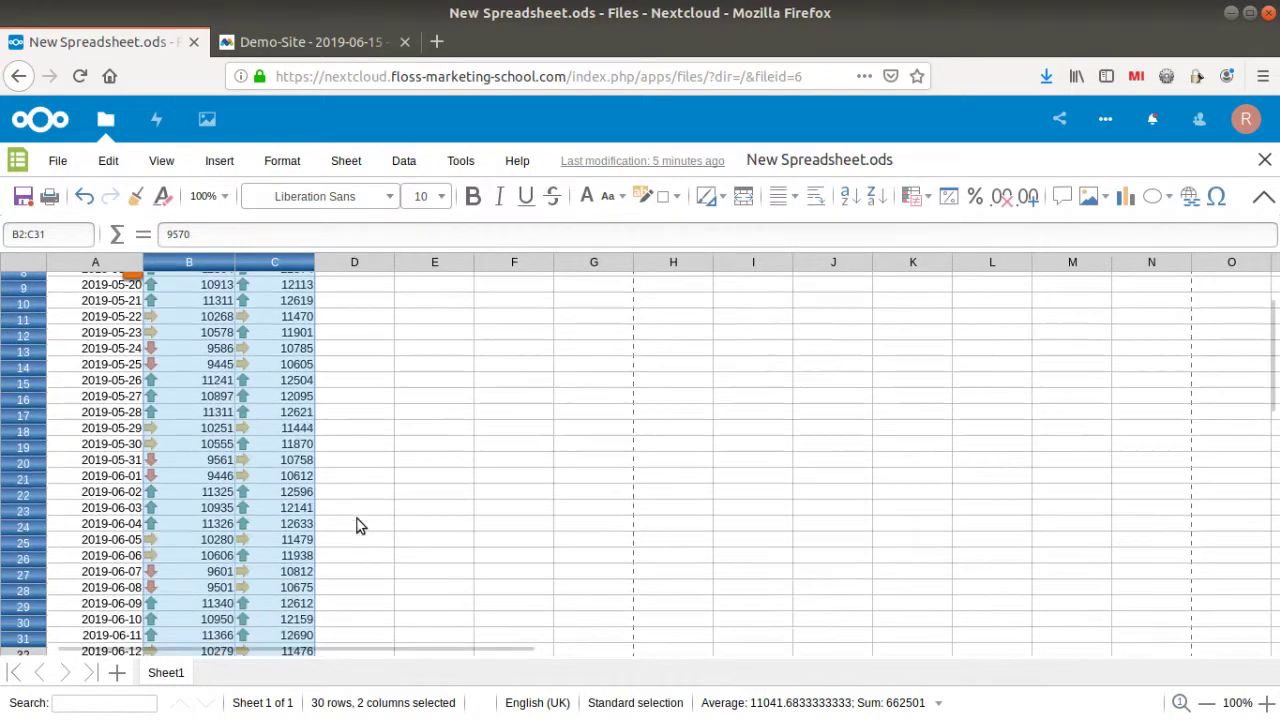
pyautogui.click(294, 412)
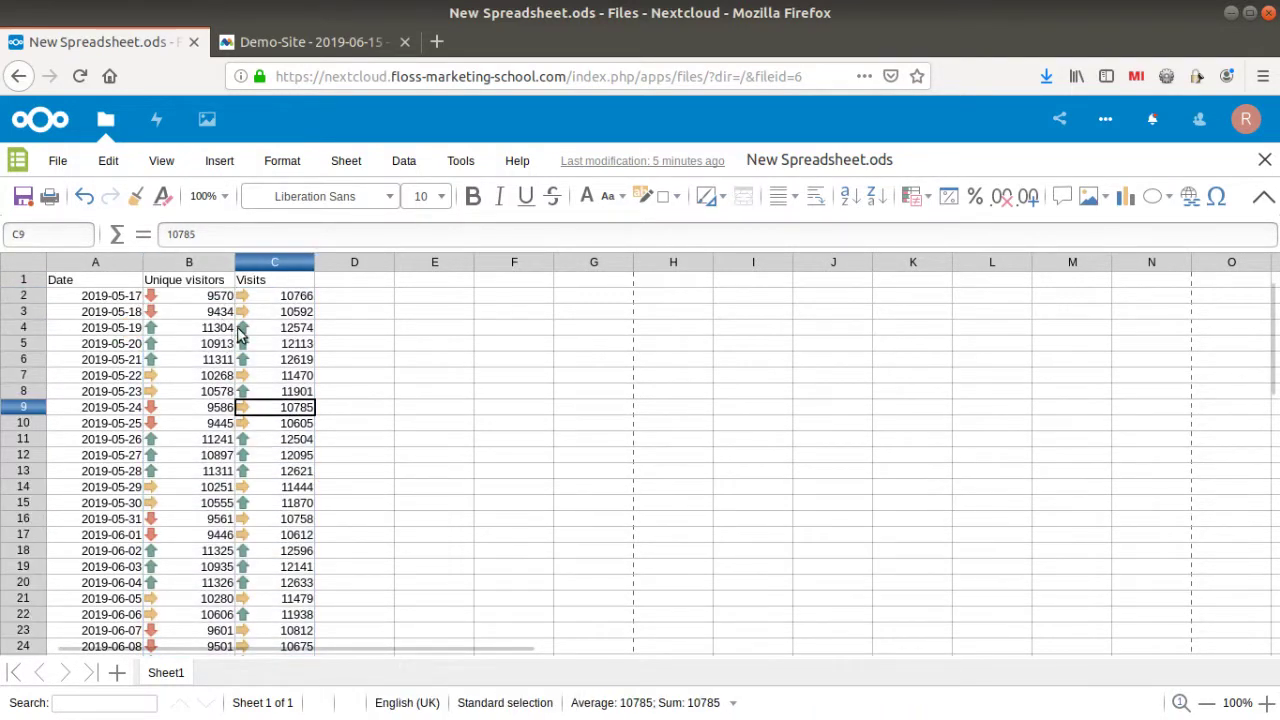
pyautogui.click(258, 298)
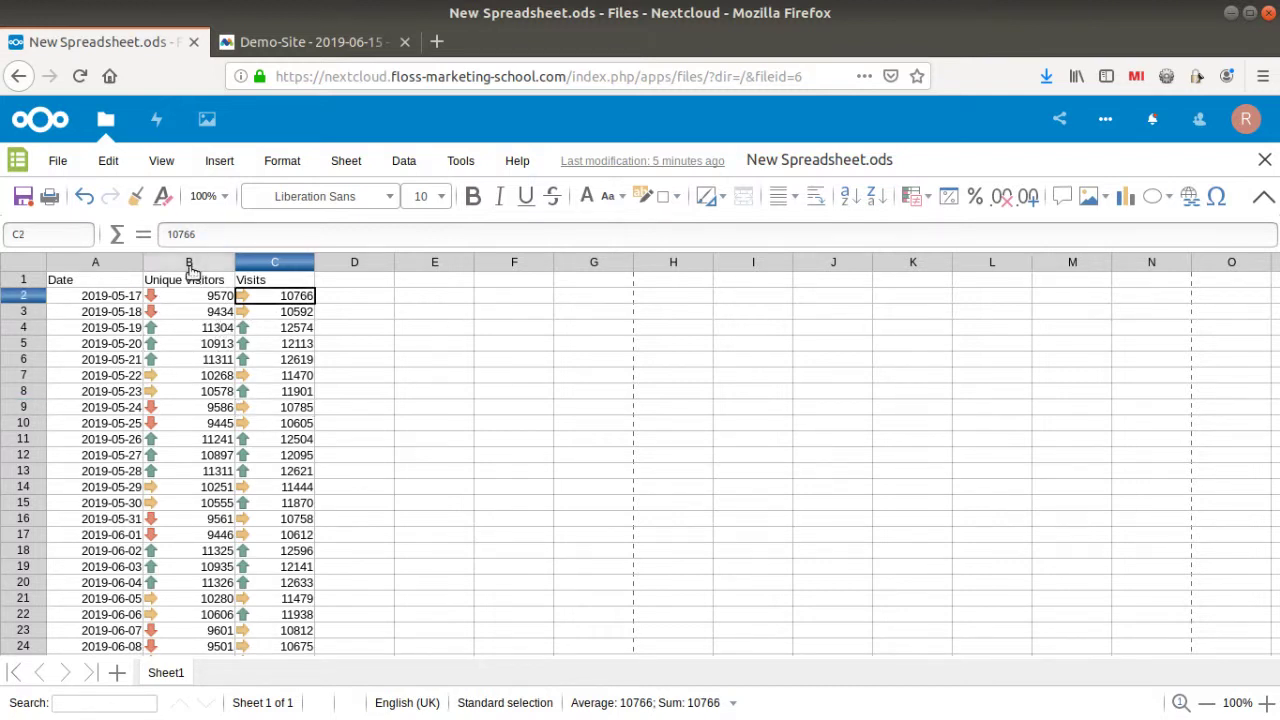
# Delete the Unique visitors column, then select the Date and Visits data A1:B31
pyautogui.rightClick(195, 268)
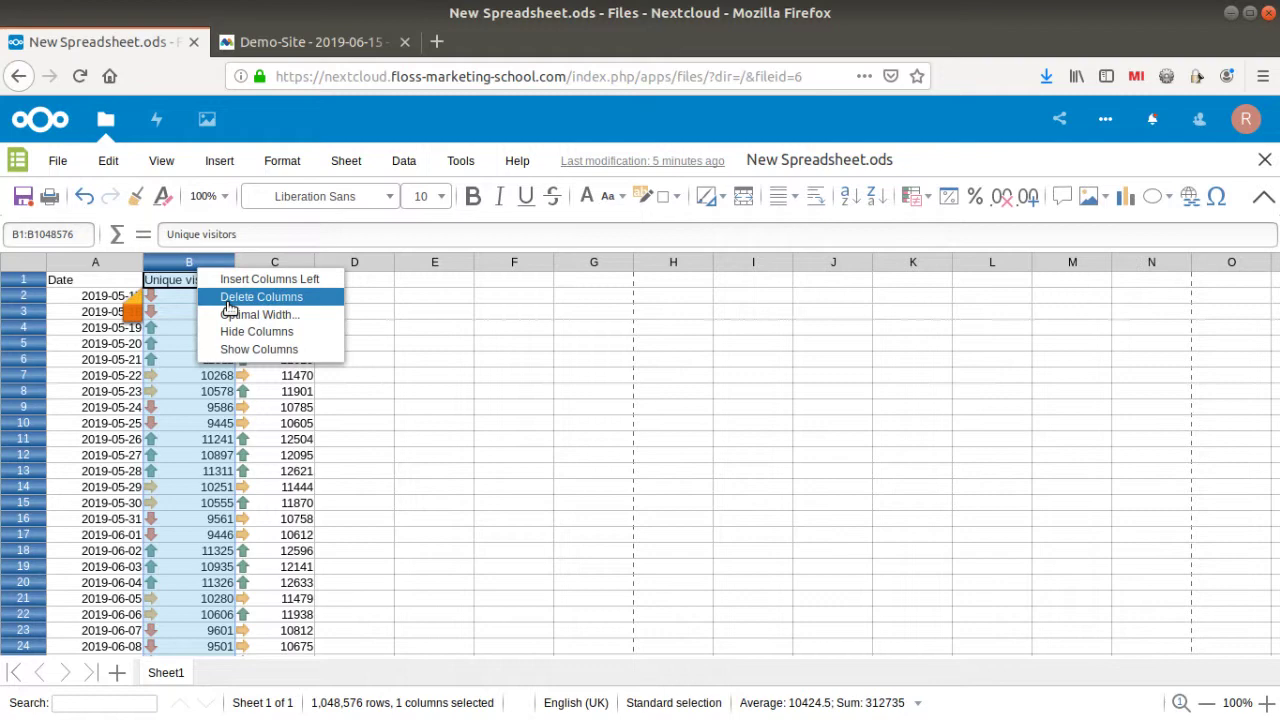
pyautogui.click(230, 298)
pyautogui.click(92, 268)
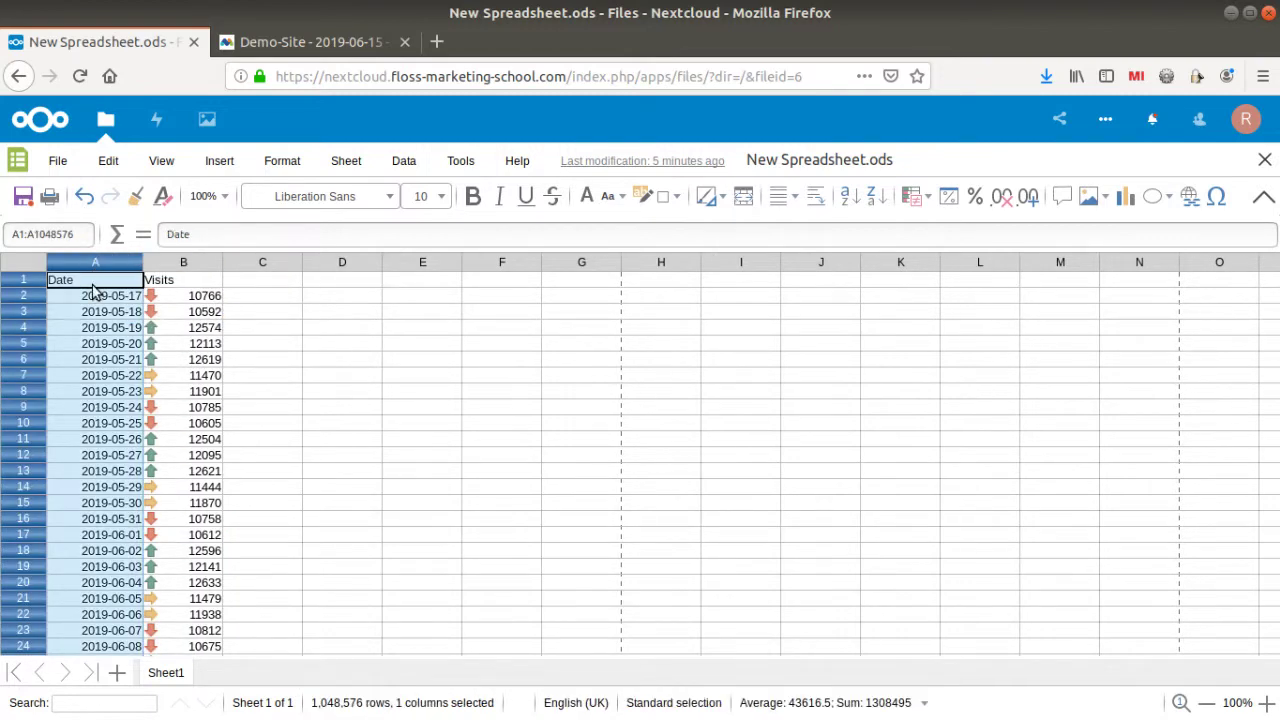
pyautogui.click(95, 283)
pyautogui.hotkey('shift', 'Right')
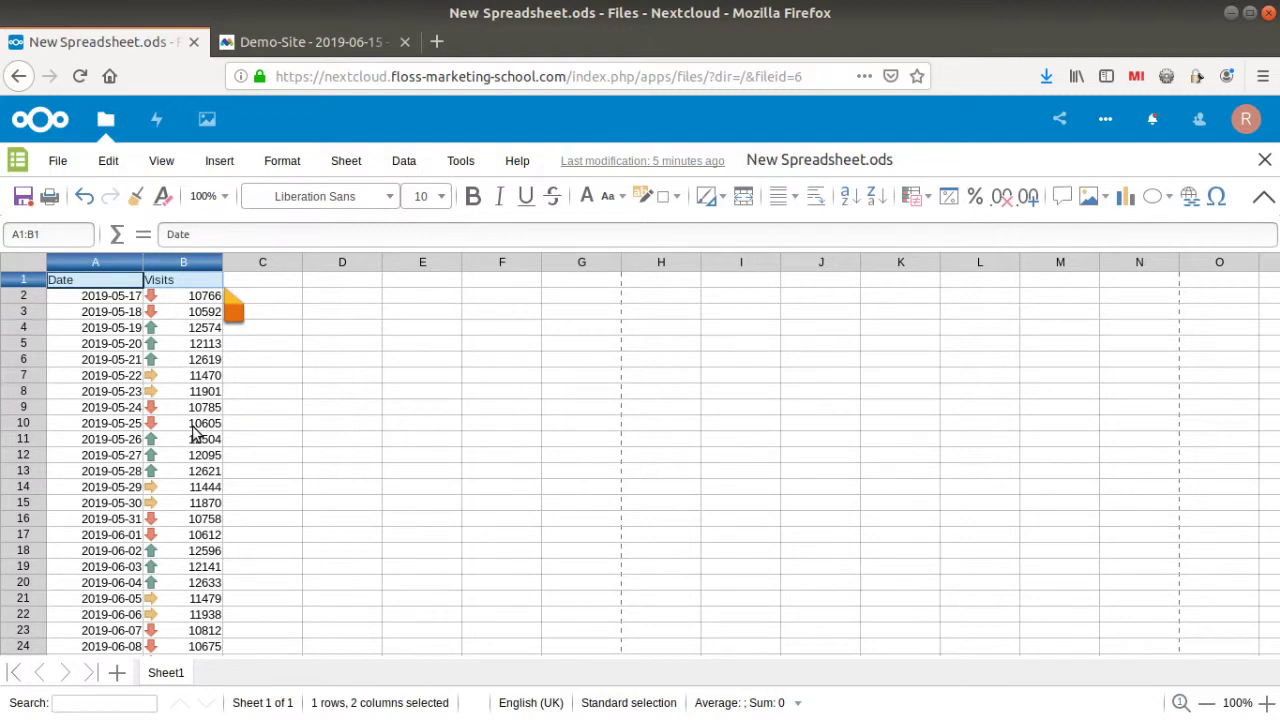
pyautogui.hotkey('ctrl', 'shift', 'Down')
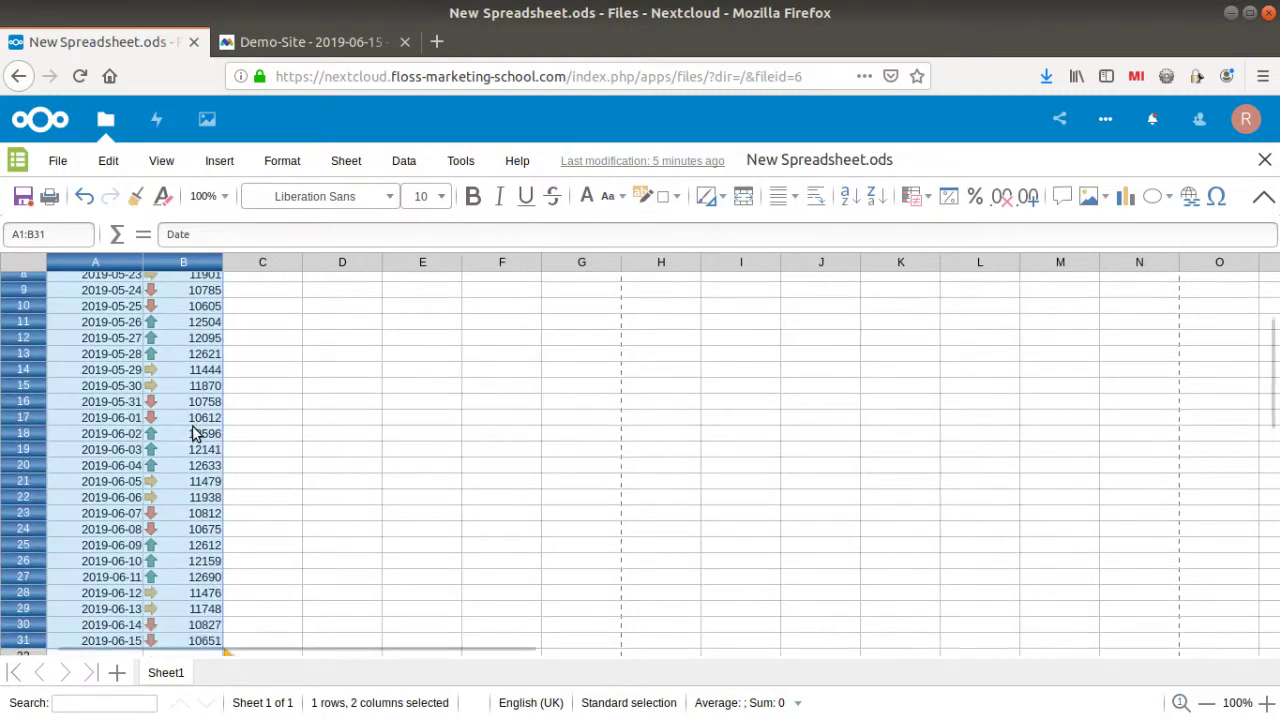
# Insert a points-and-lines line chart from the selected Date and Visits data
pyautogui.click(1126, 197)
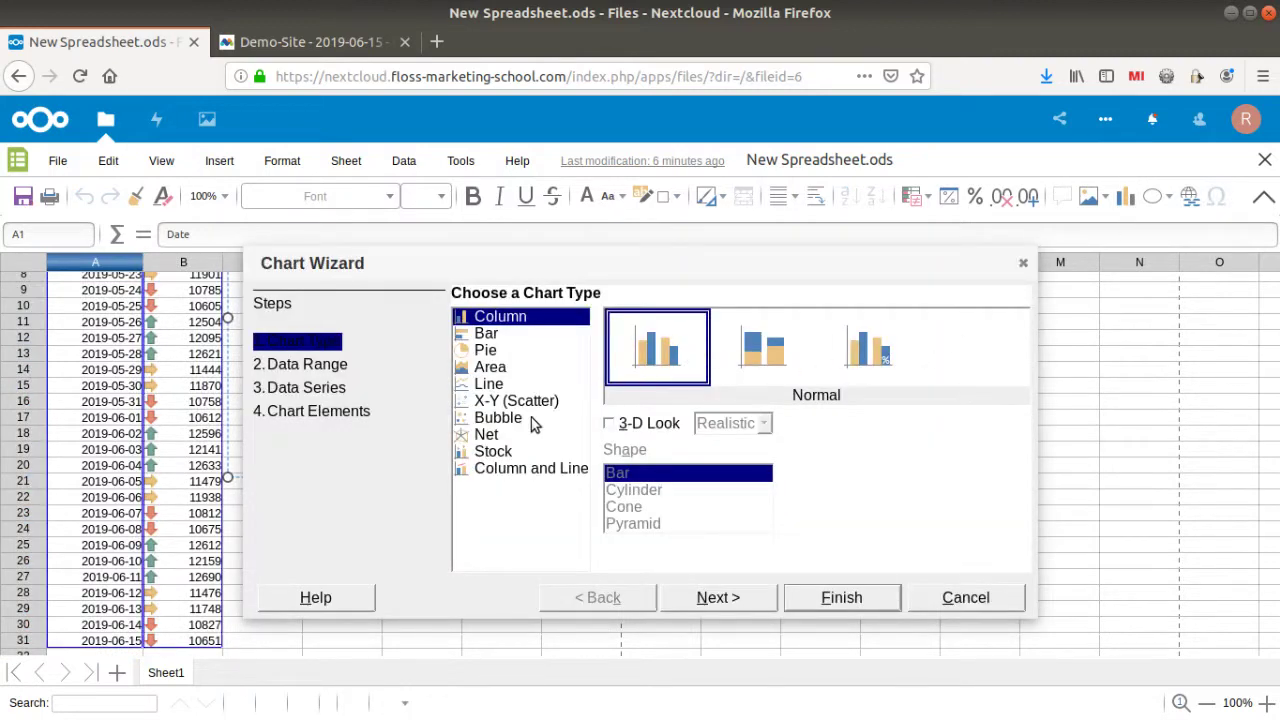
pyautogui.click(490, 389)
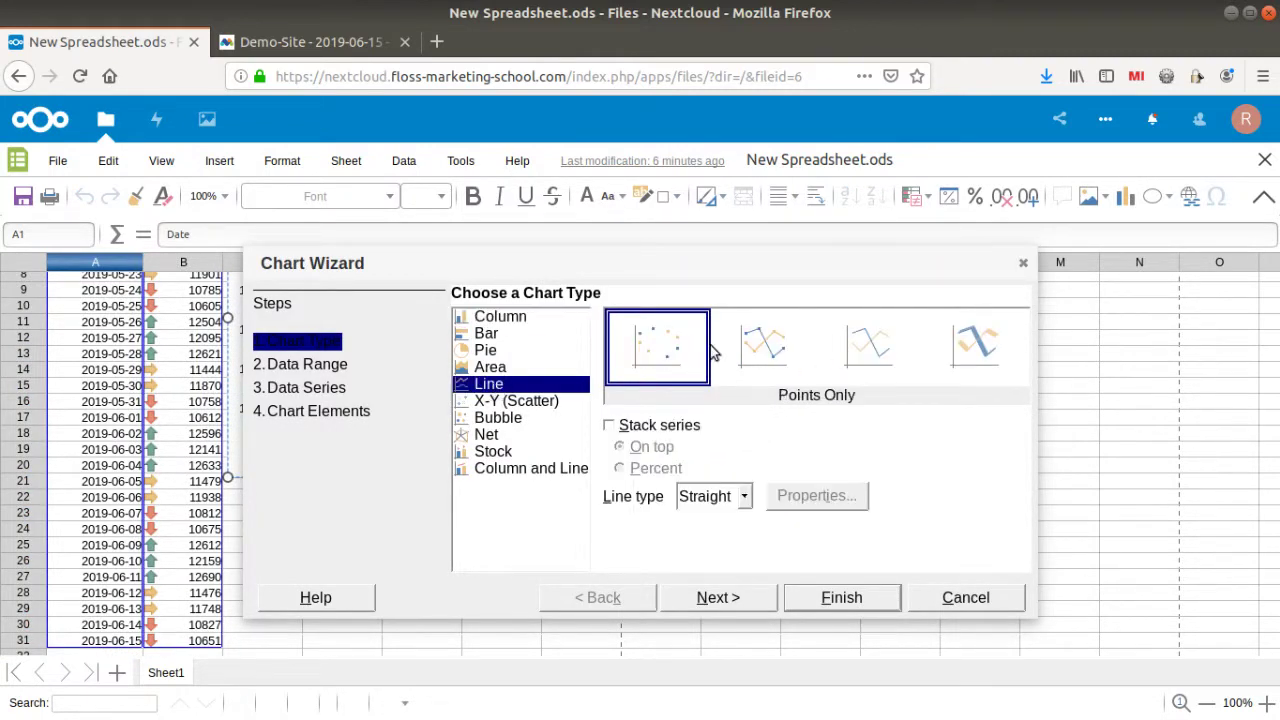
pyautogui.click(766, 346)
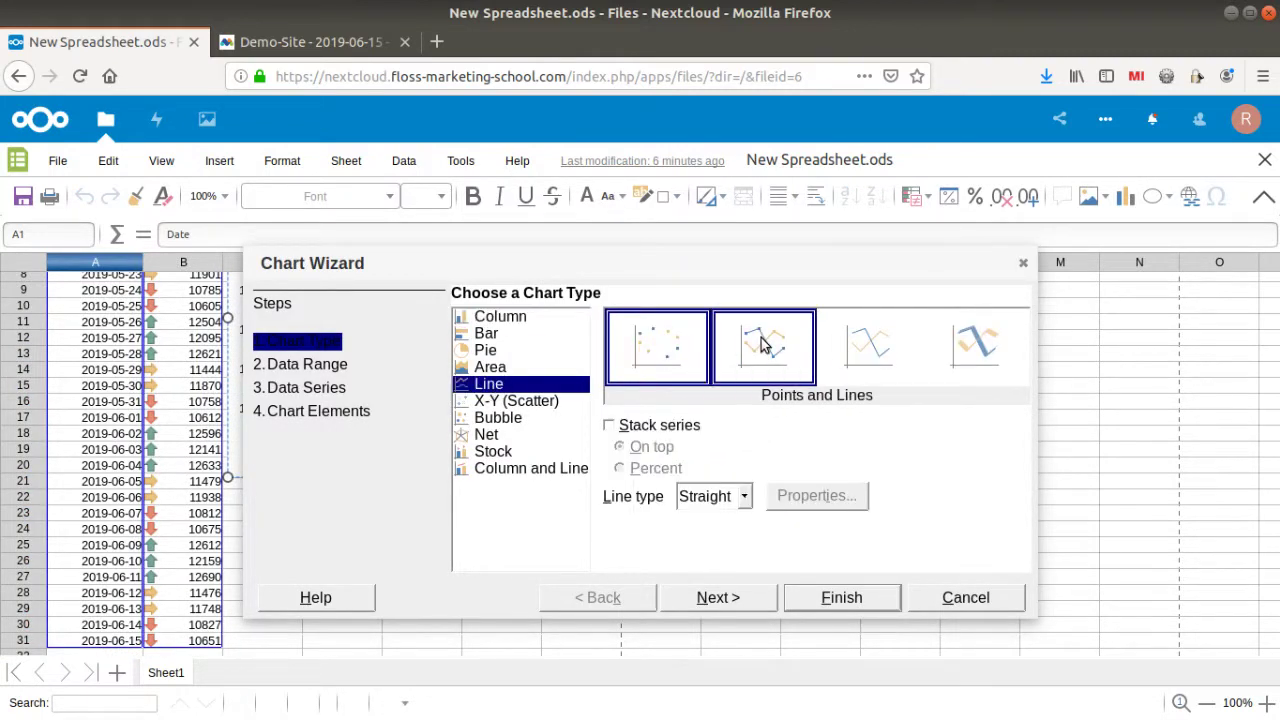
pyautogui.click(766, 604)
pyautogui.click(822, 603)
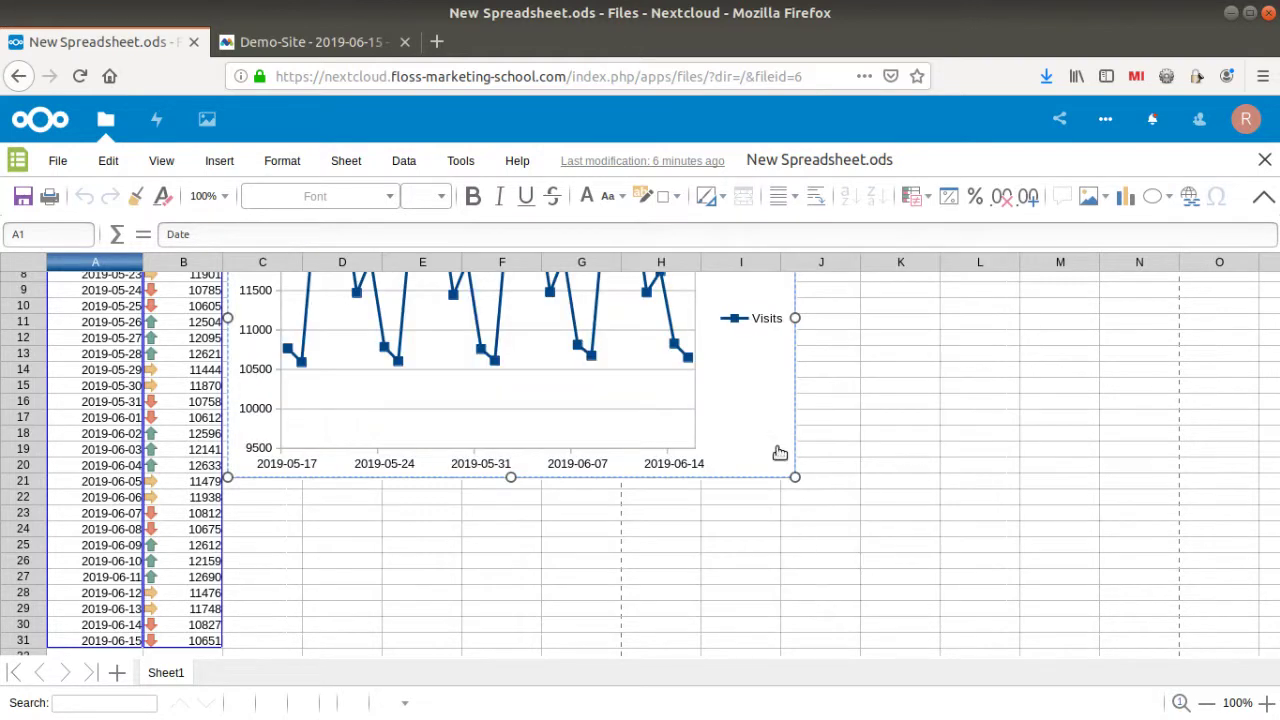
# Stretch the chart wider, to about column N, beside the data
pyautogui.scroll(2, 909, 432)
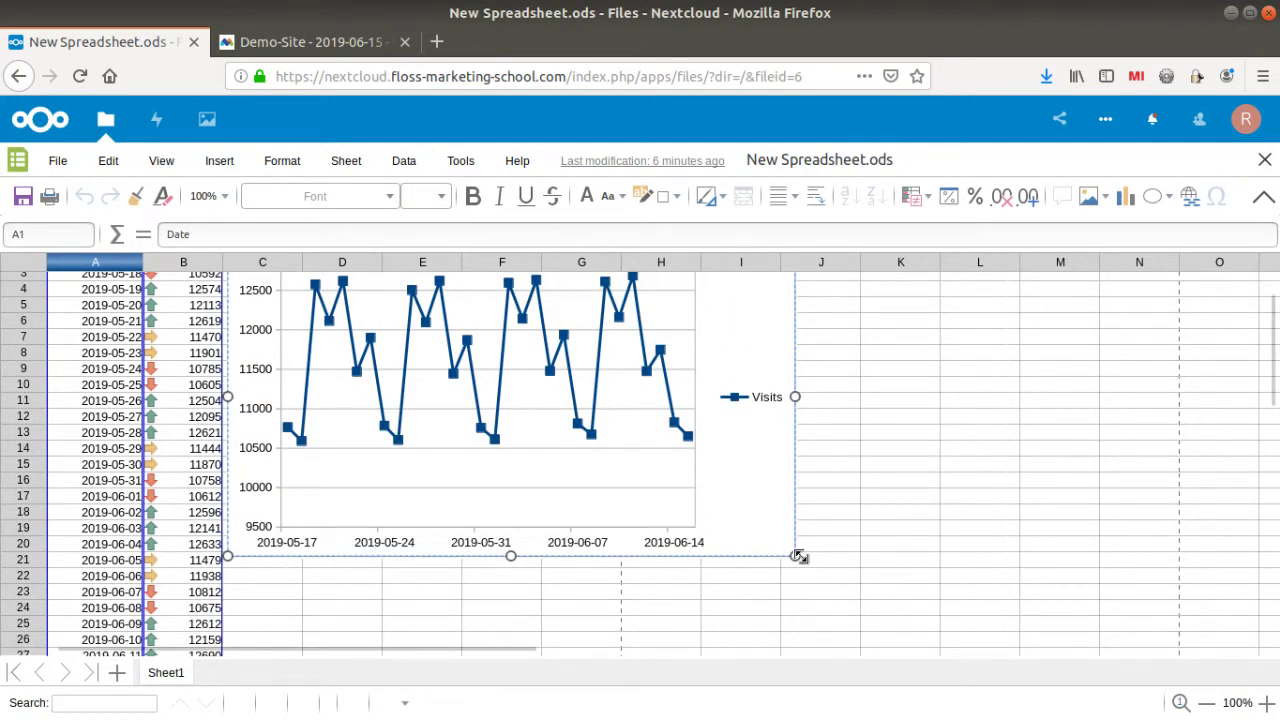
pyautogui.moveTo(796, 556); pyautogui.dragTo(1173, 552)
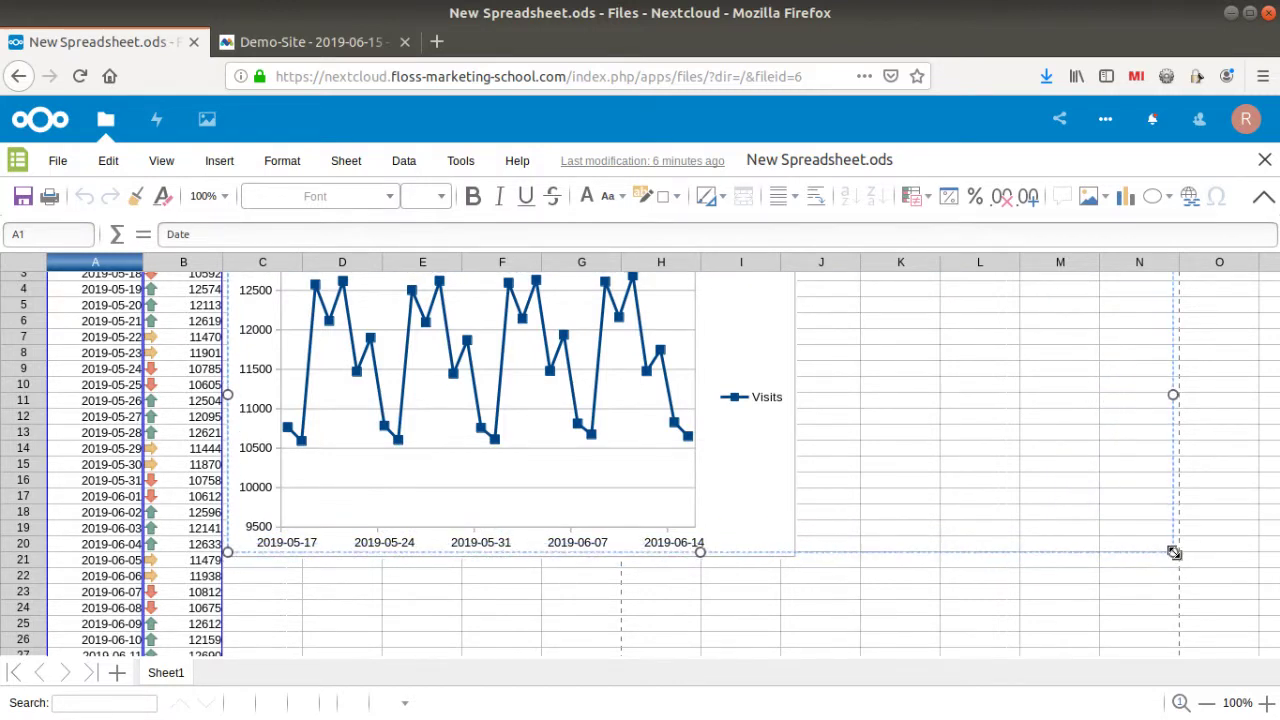
pyautogui.click(695, 583)
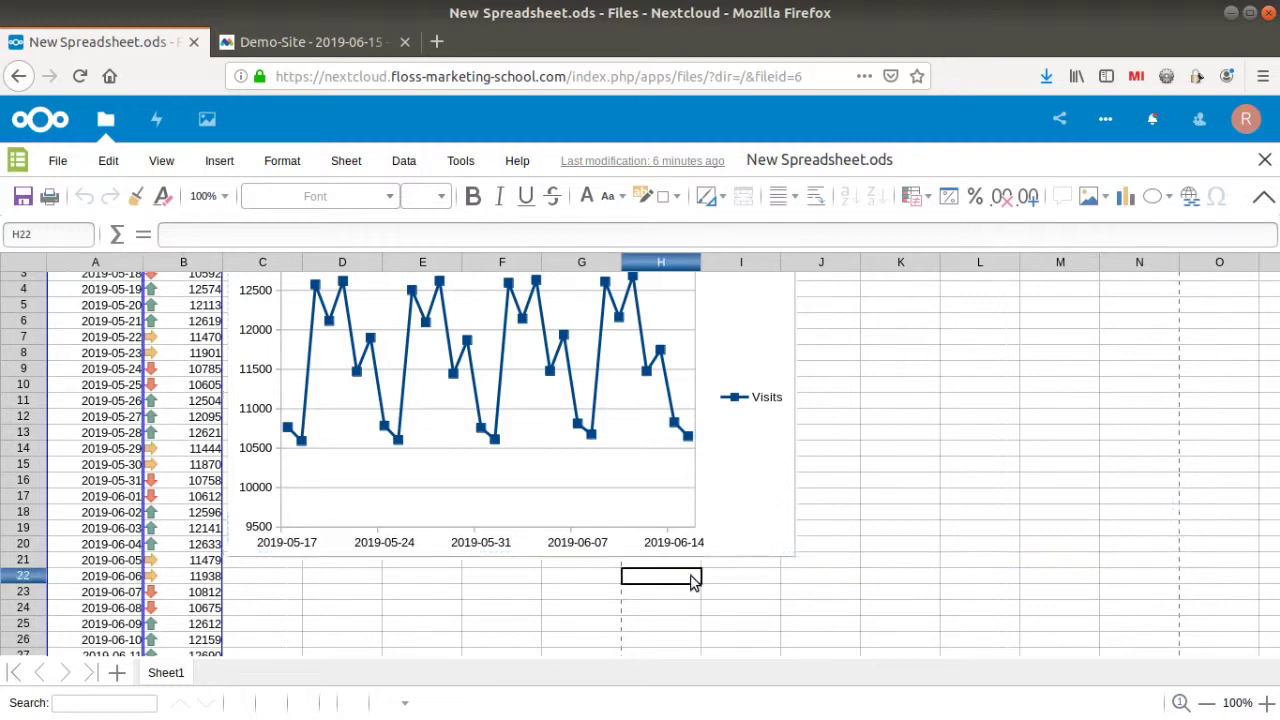
pyautogui.click(766, 540)
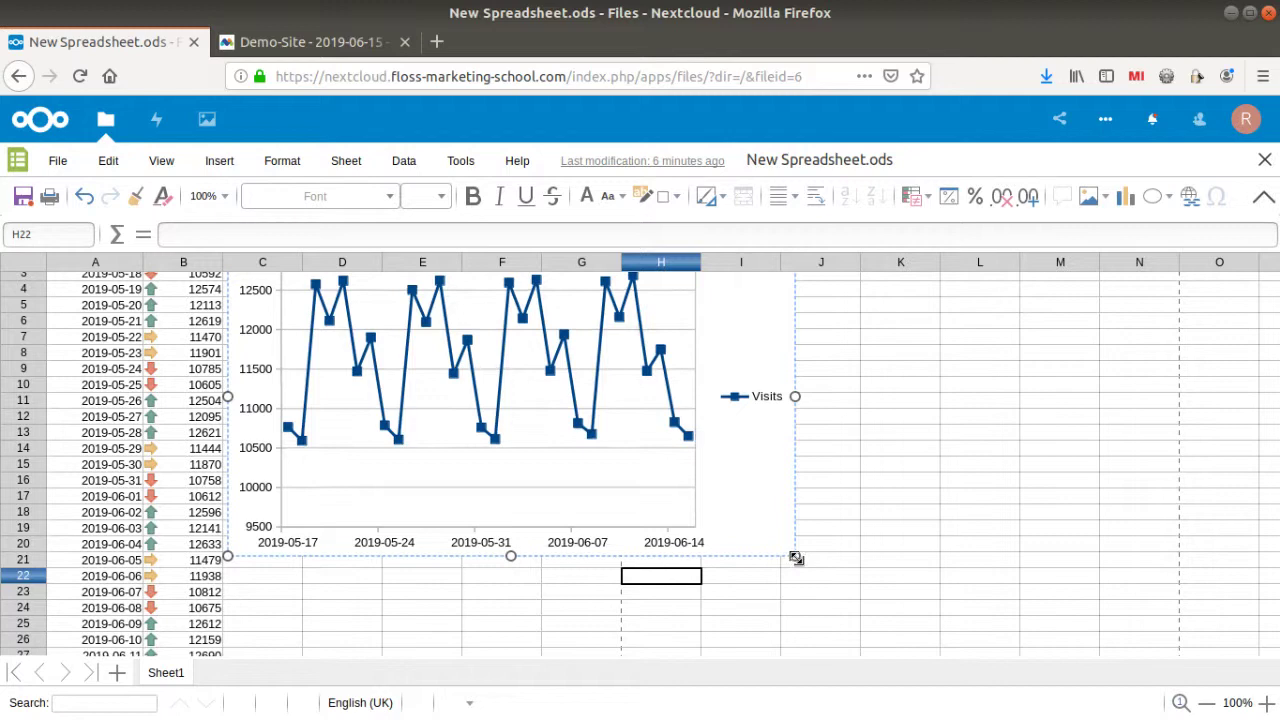
pyautogui.moveTo(794, 557); pyautogui.dragTo(1103, 551)
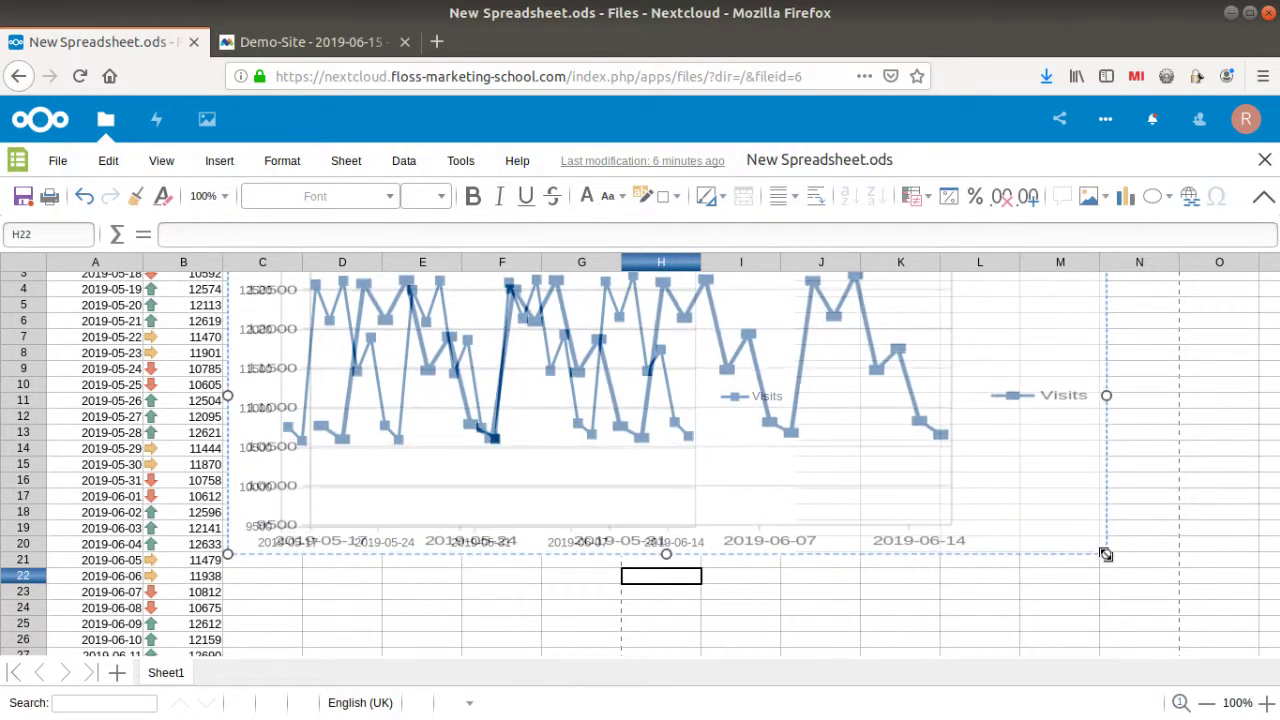
pyautogui.click(567, 623)
pyautogui.scroll(1, 560, 618)
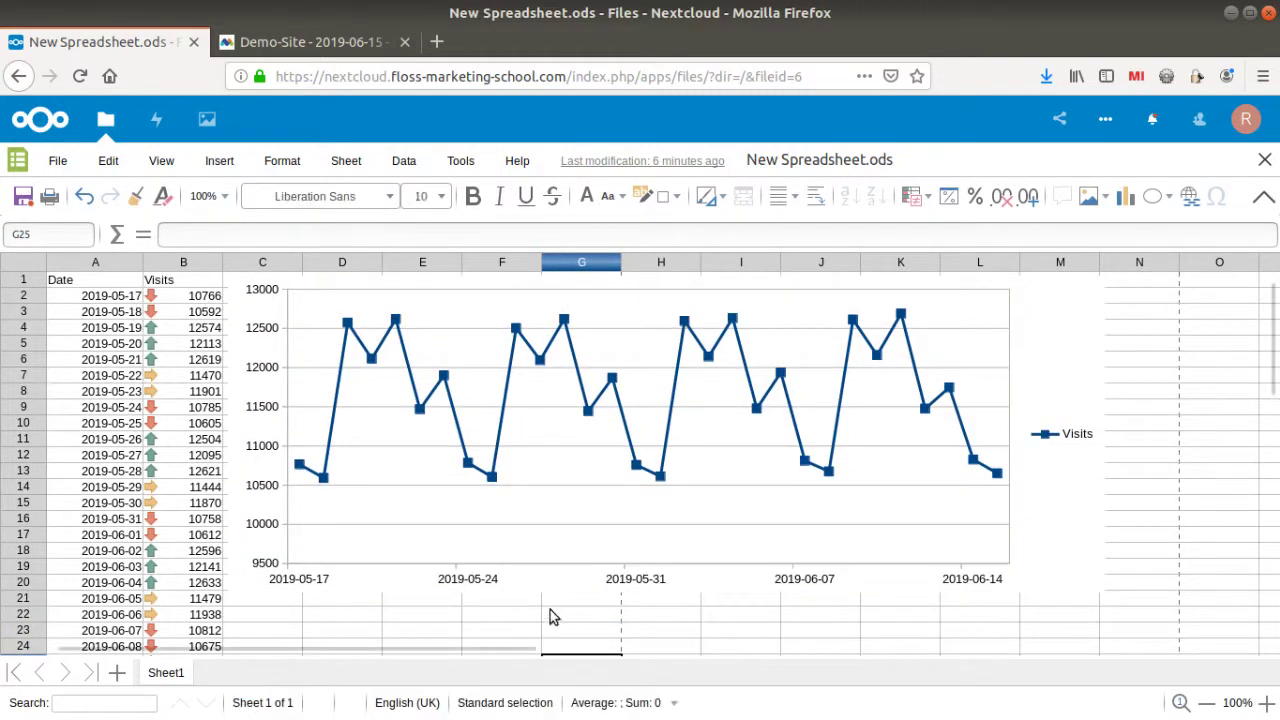
pyautogui.scroll(-1, 486, 597)
pyautogui.click(428, 579)
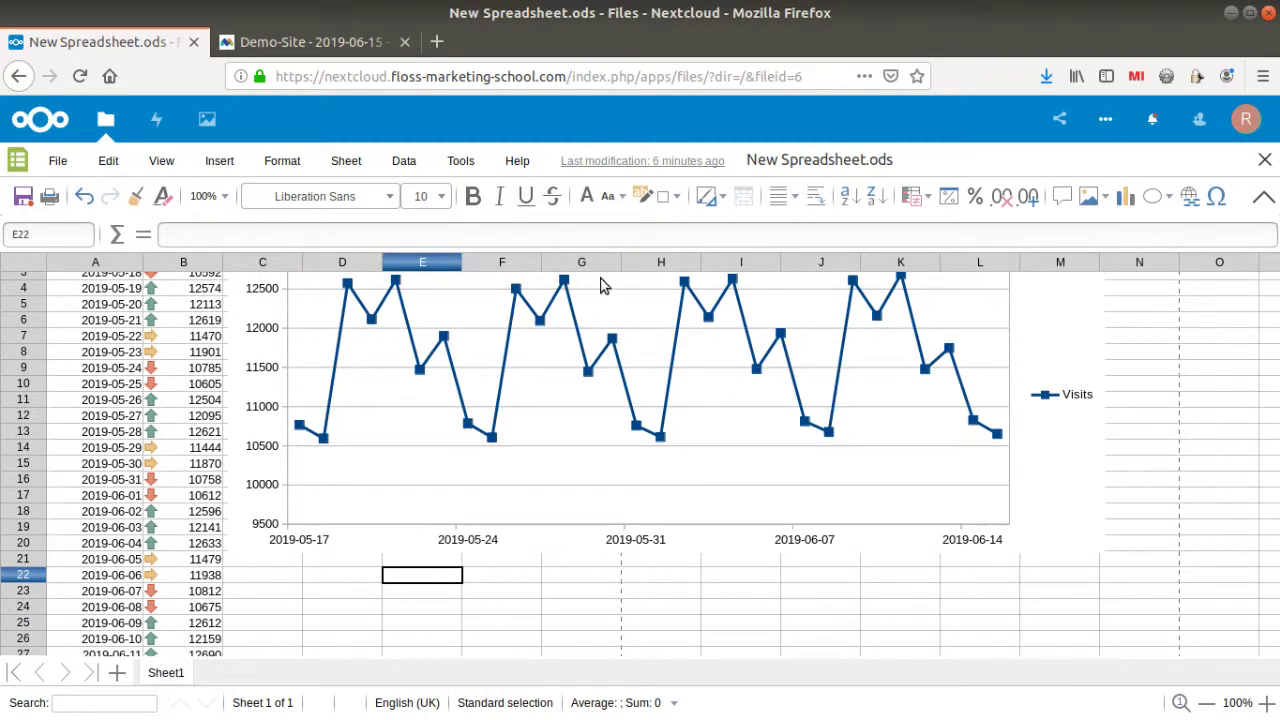
pyautogui.scroll(1, 473, 528)
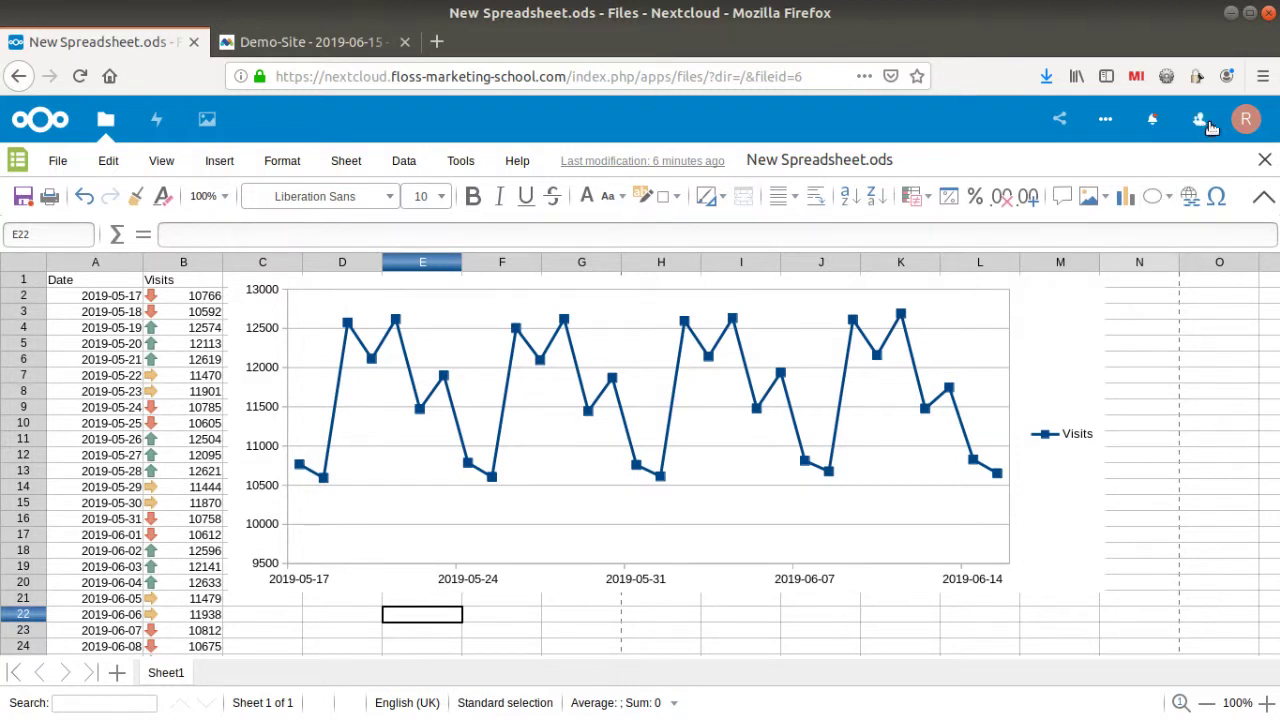
# Copy the spreadsheet's public share link from the Nextcloud sharing details
pyautogui.click(1244, 121)
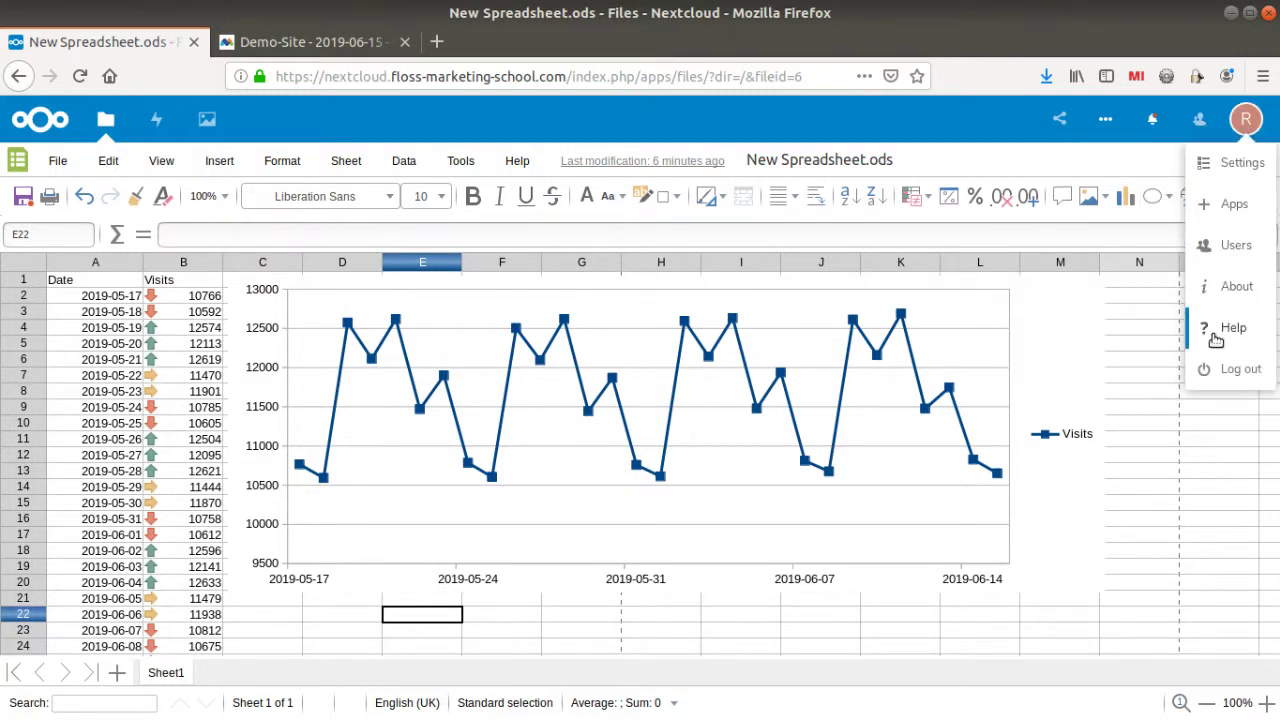
pyautogui.click(1146, 344)
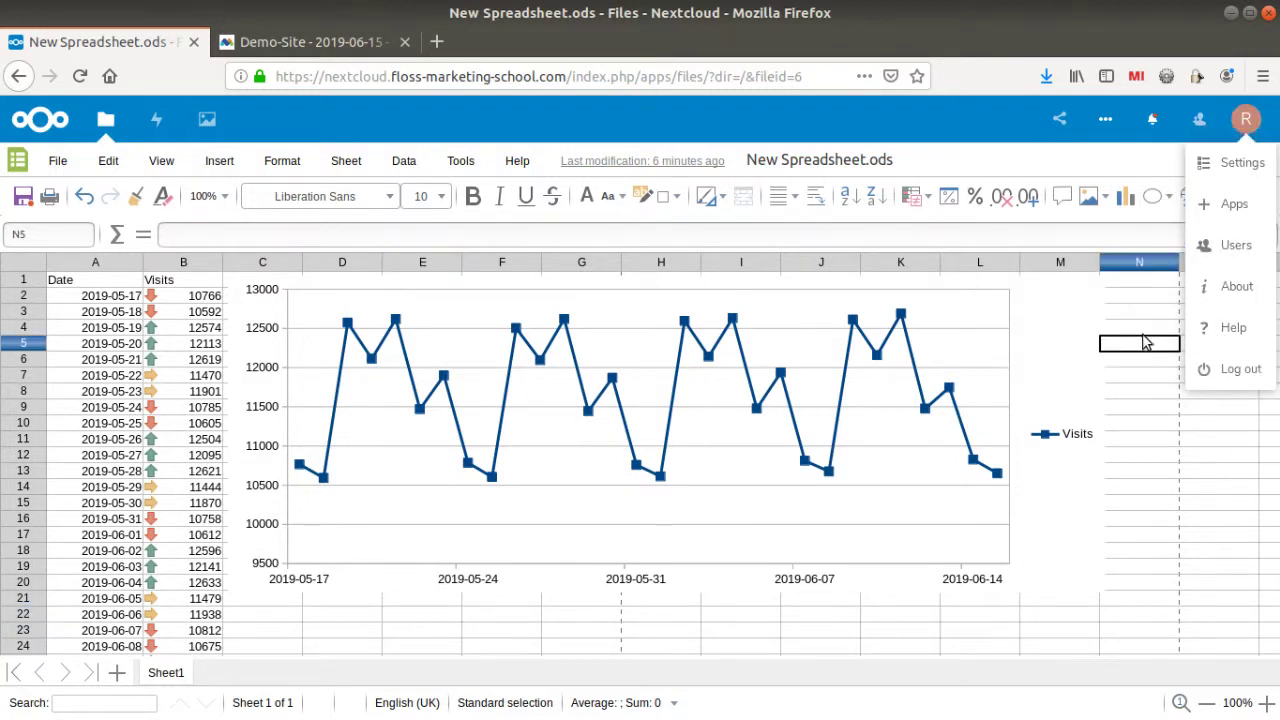
pyautogui.click(1058, 118)
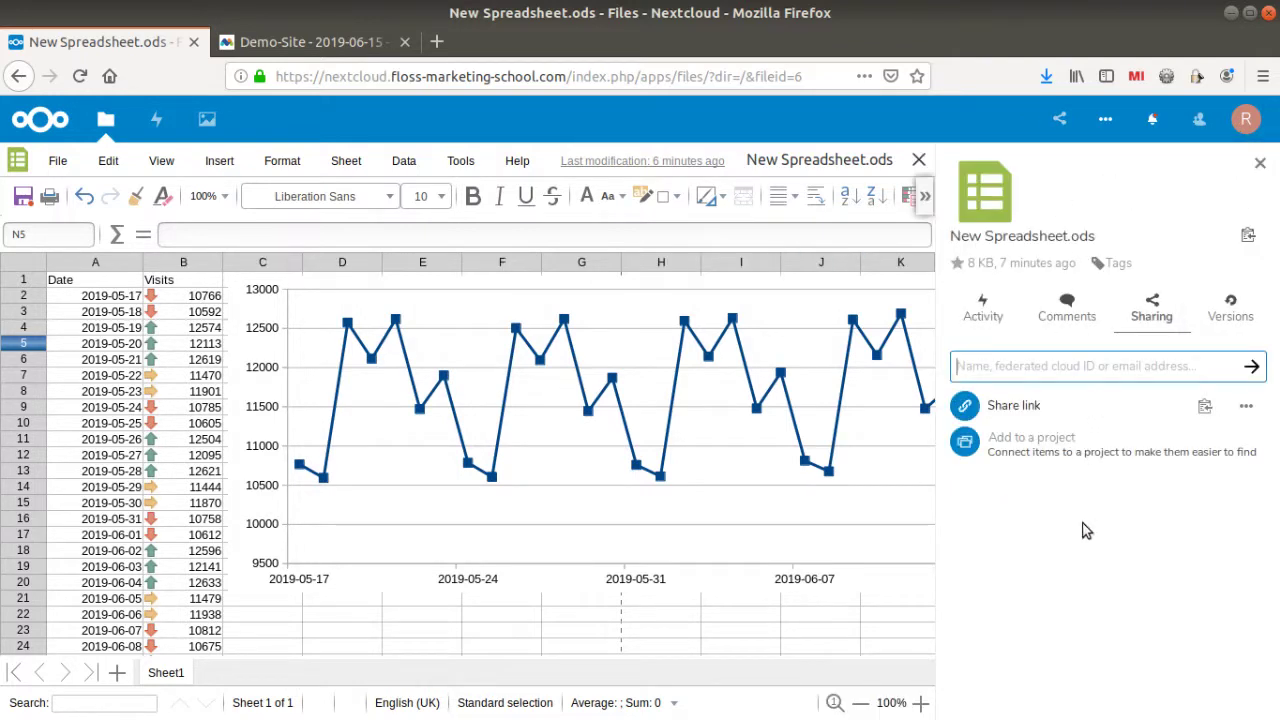
pyautogui.click(1208, 412)
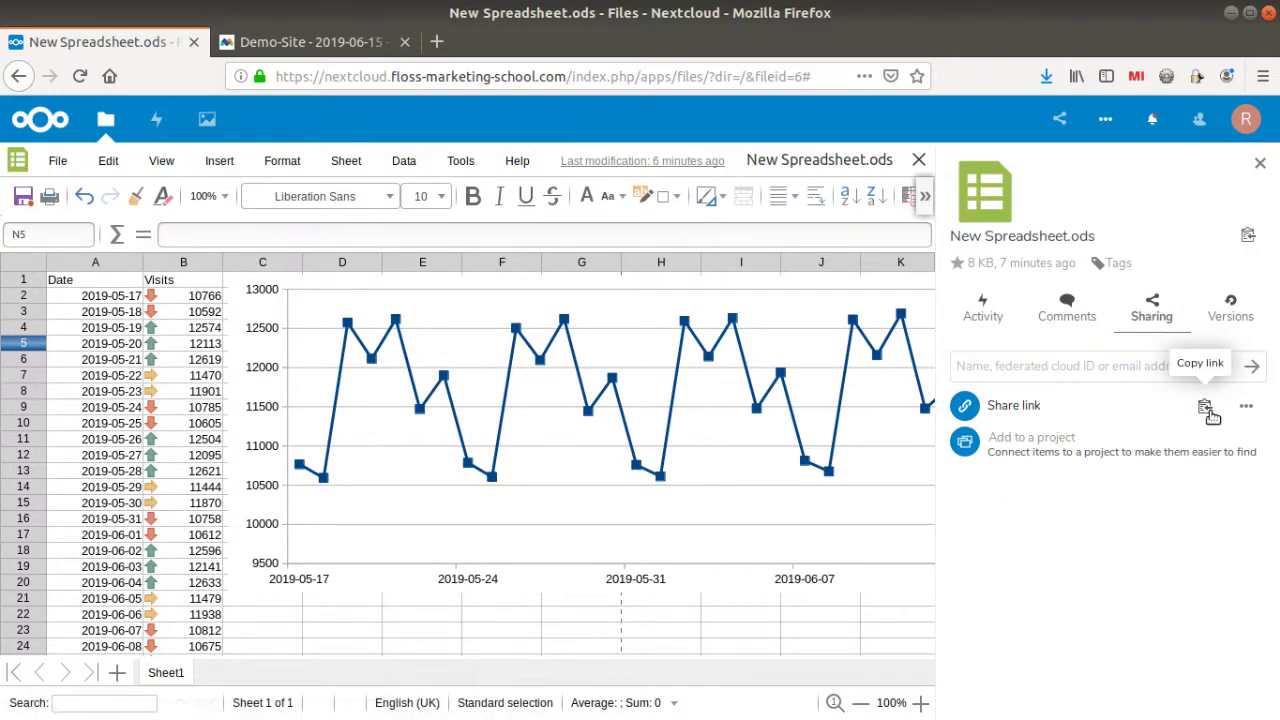
# Load the copied share link in a new private Firefox window, then show all browser windows
pyautogui.click(1263, 76)
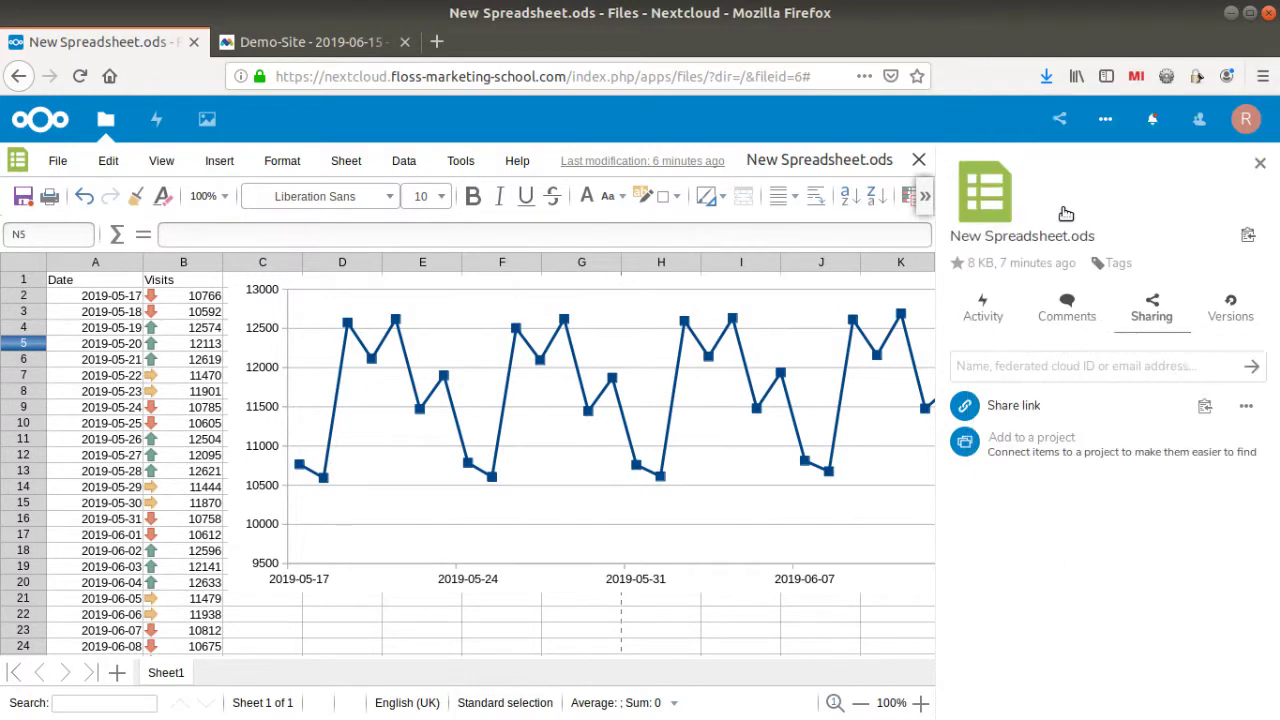
pyautogui.hotkey('ctrl', 'shift', 'p')
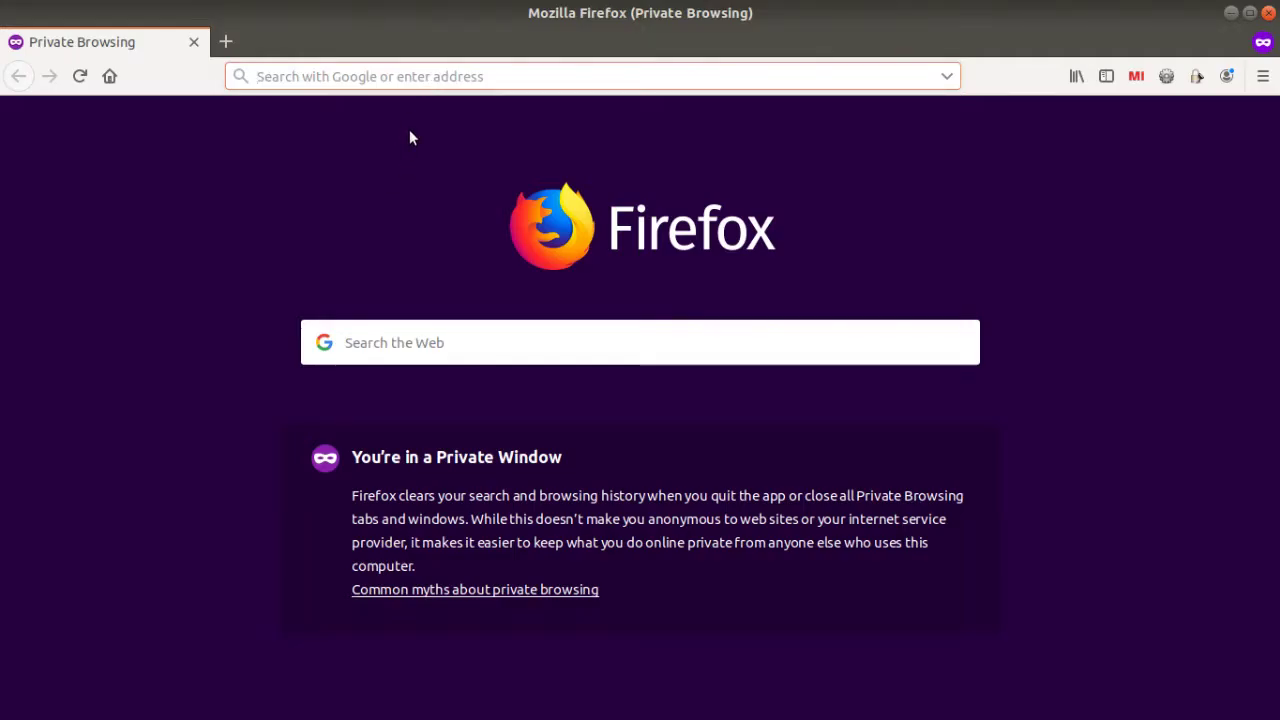
pyautogui.hotkey('ctrl', 'v')
pyautogui.press('Return')
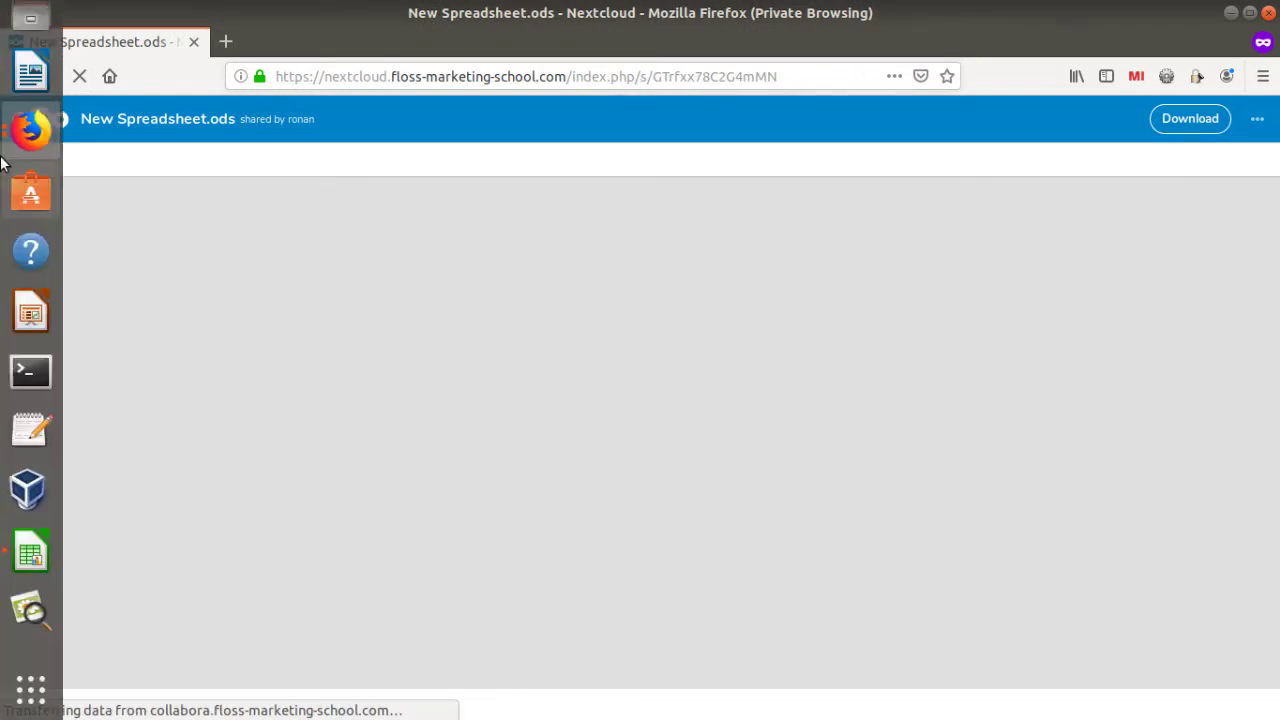
pyautogui.click(30, 129)
# Back in the editor, type 'My analysis is that we did fairly good on the 27th and the 28th' into D22
pyautogui.click(200, 274)
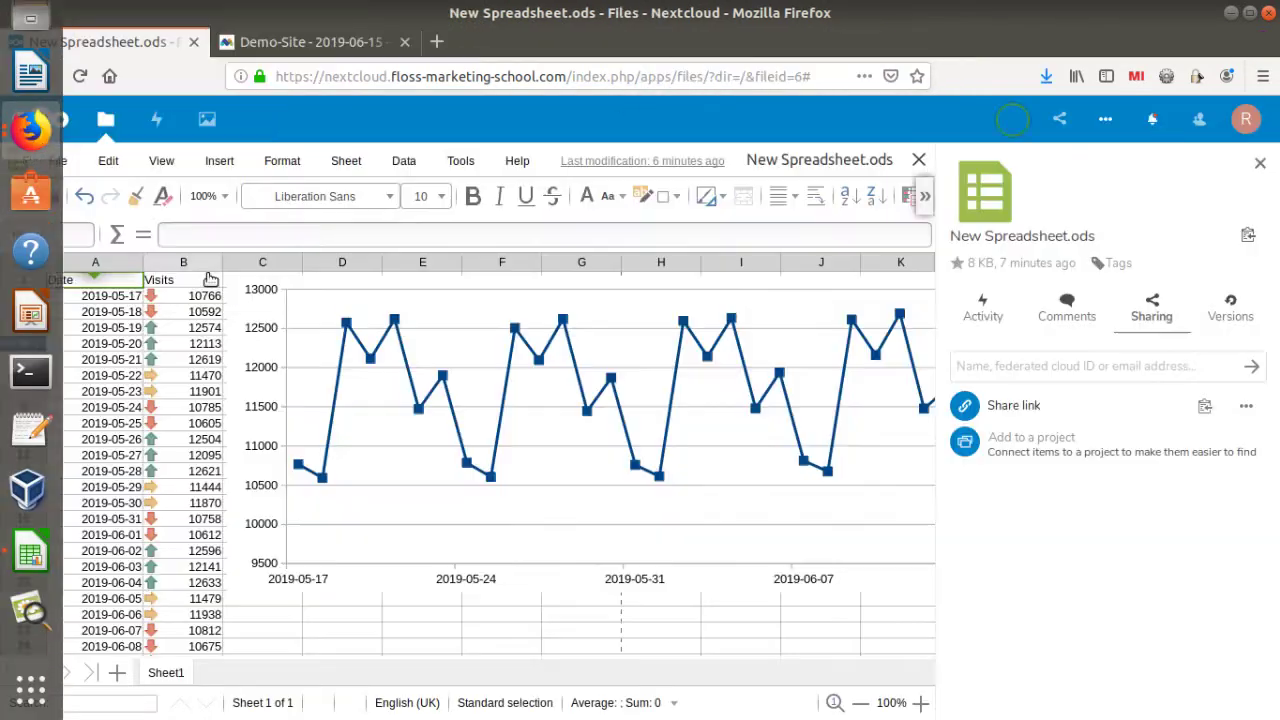
pyautogui.click(470, 618)
pyautogui.click(333, 620)
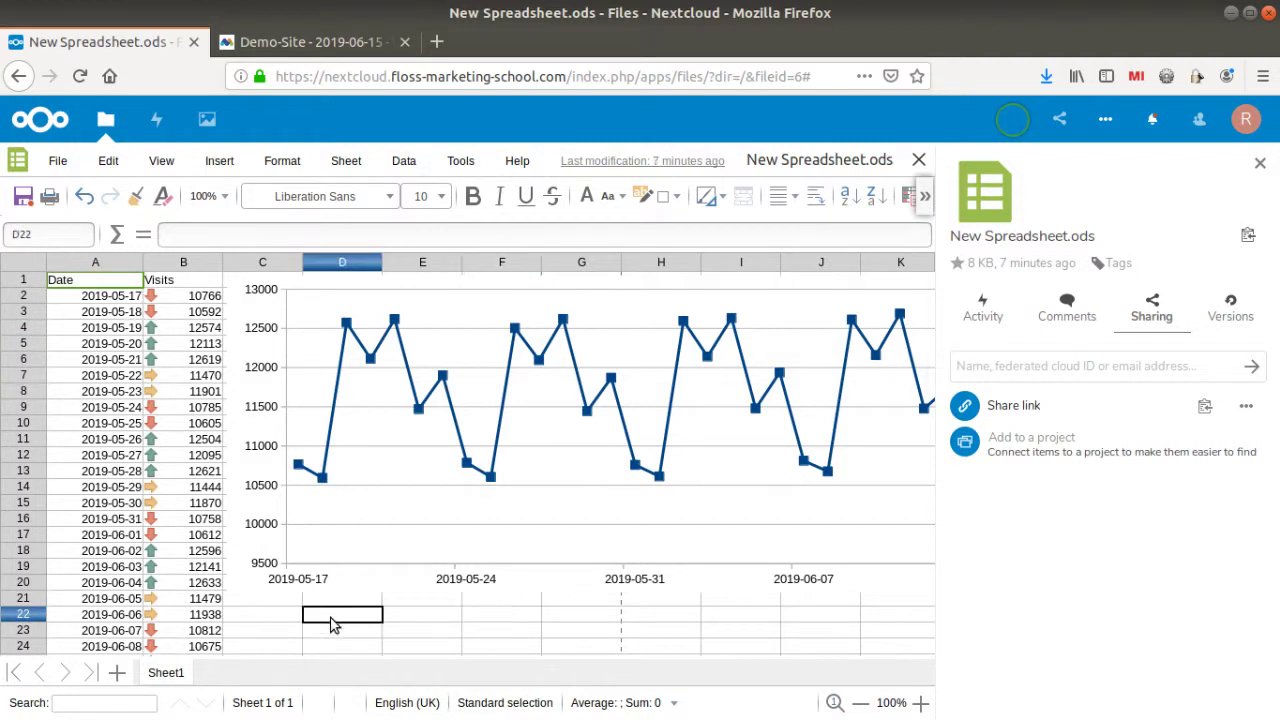
pyautogui.write('My ann')
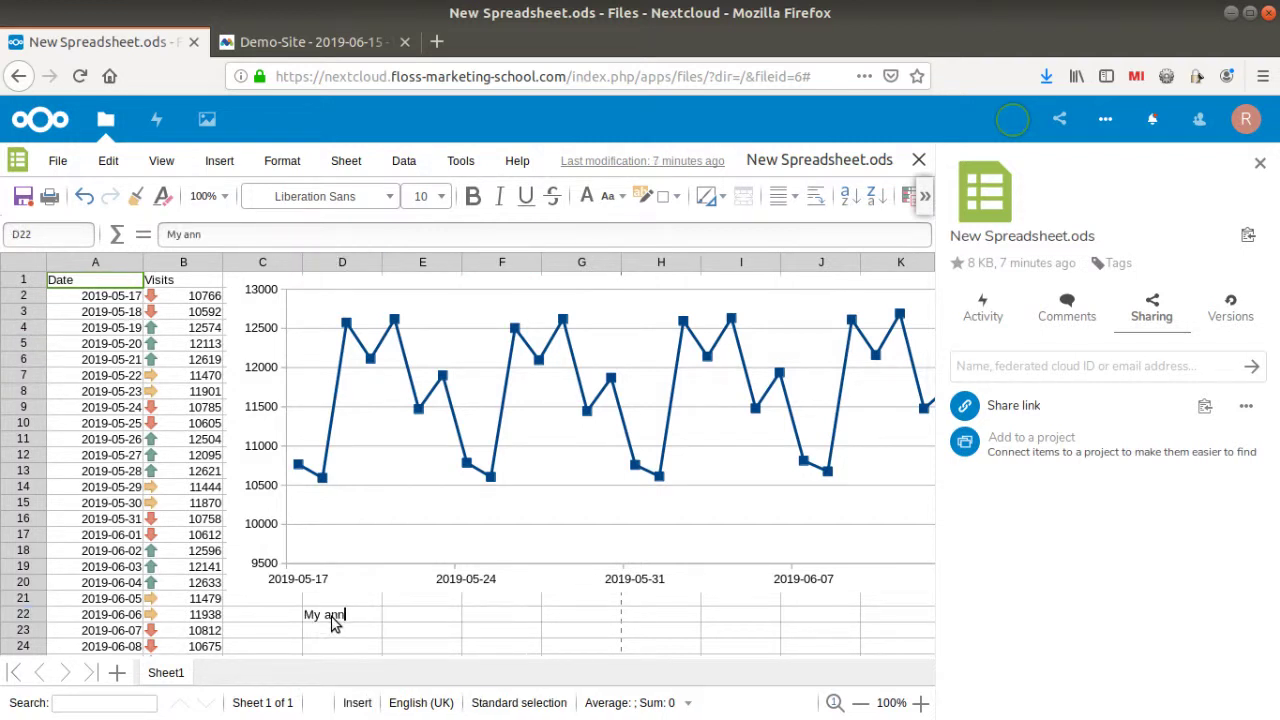
pyautogui.press('BackSpace')
pyautogui.write('alysis is that ')
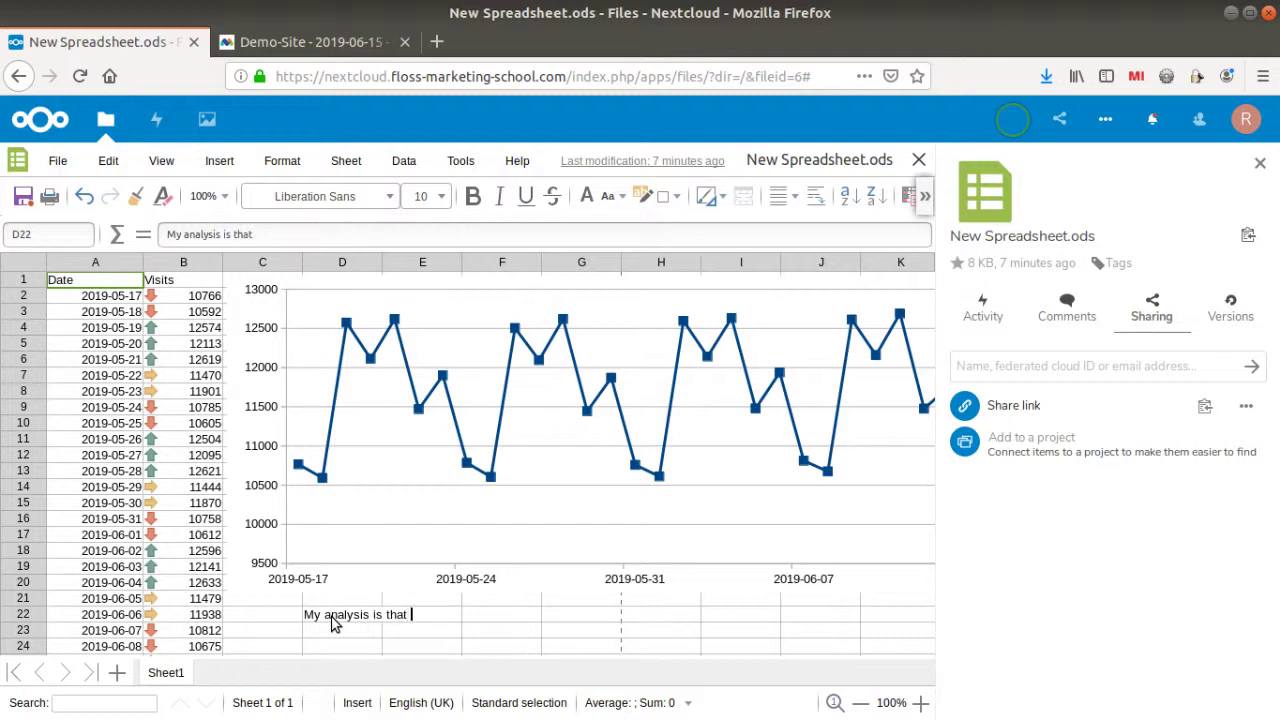
pyautogui.write('we did fairly ')
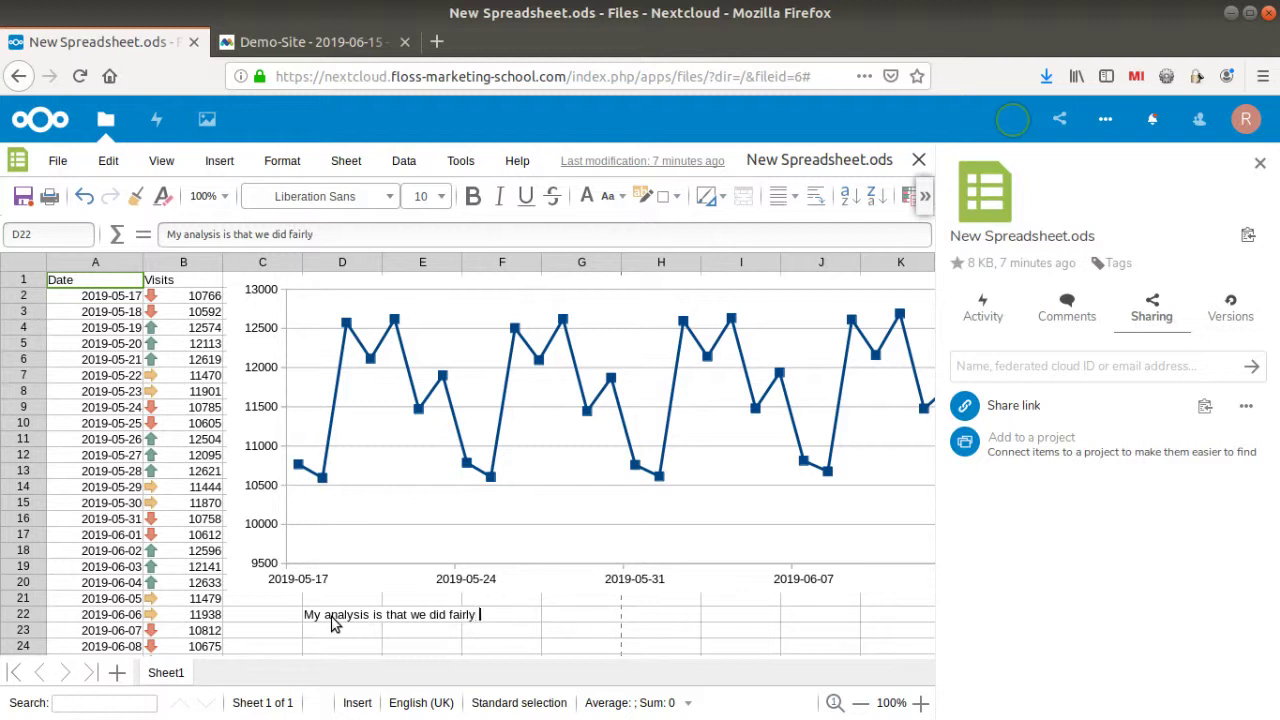
pyautogui.write('good on the')
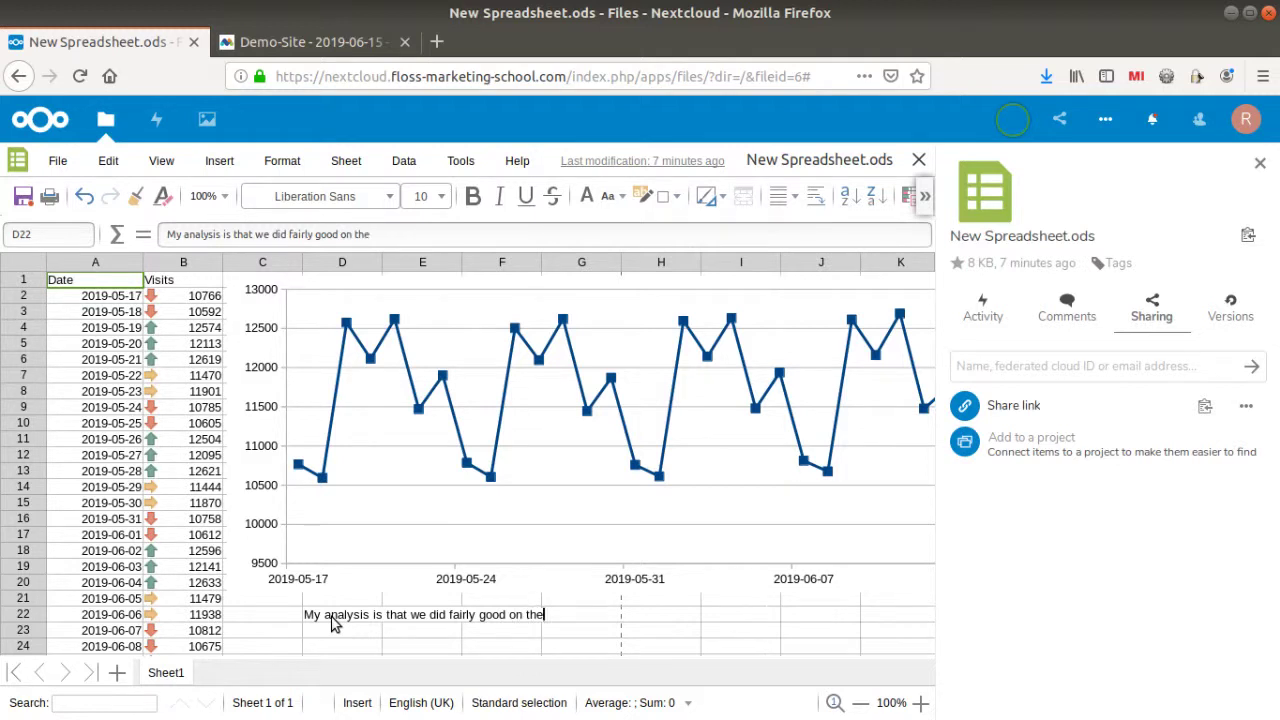
pyautogui.write(' 27th and the ')
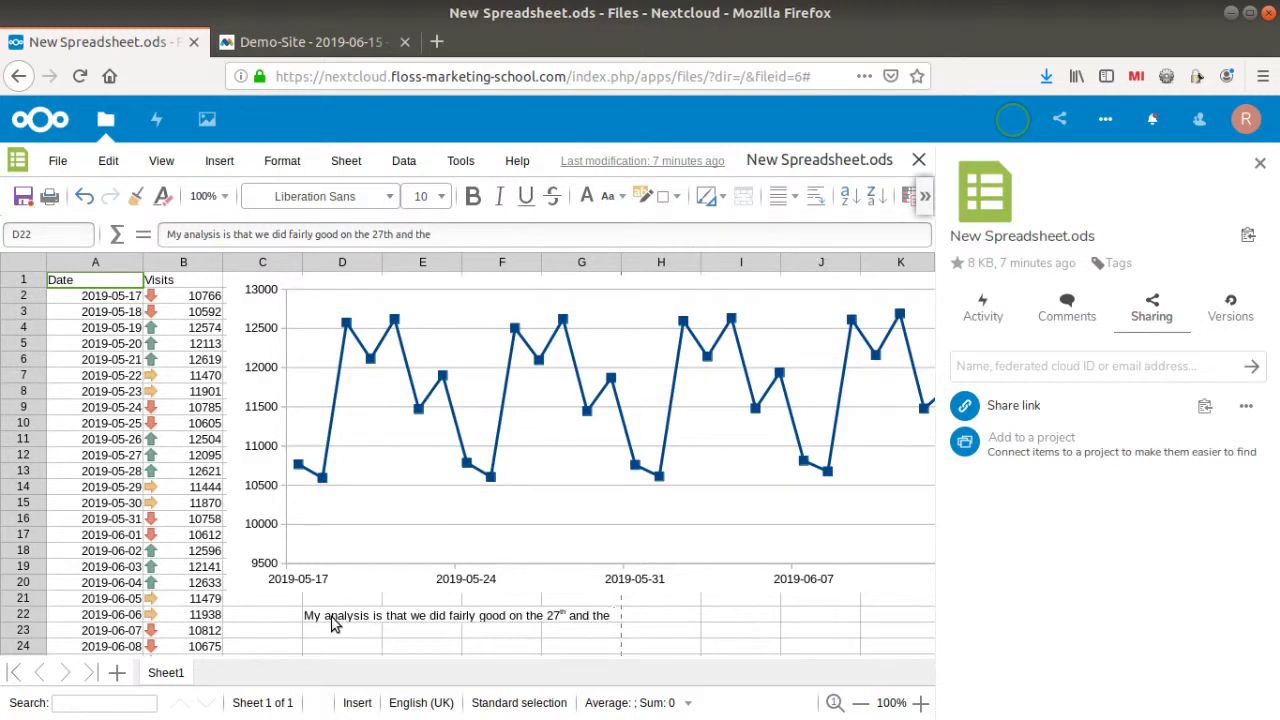
pyautogui.write('28th')
pyautogui.press('Return')
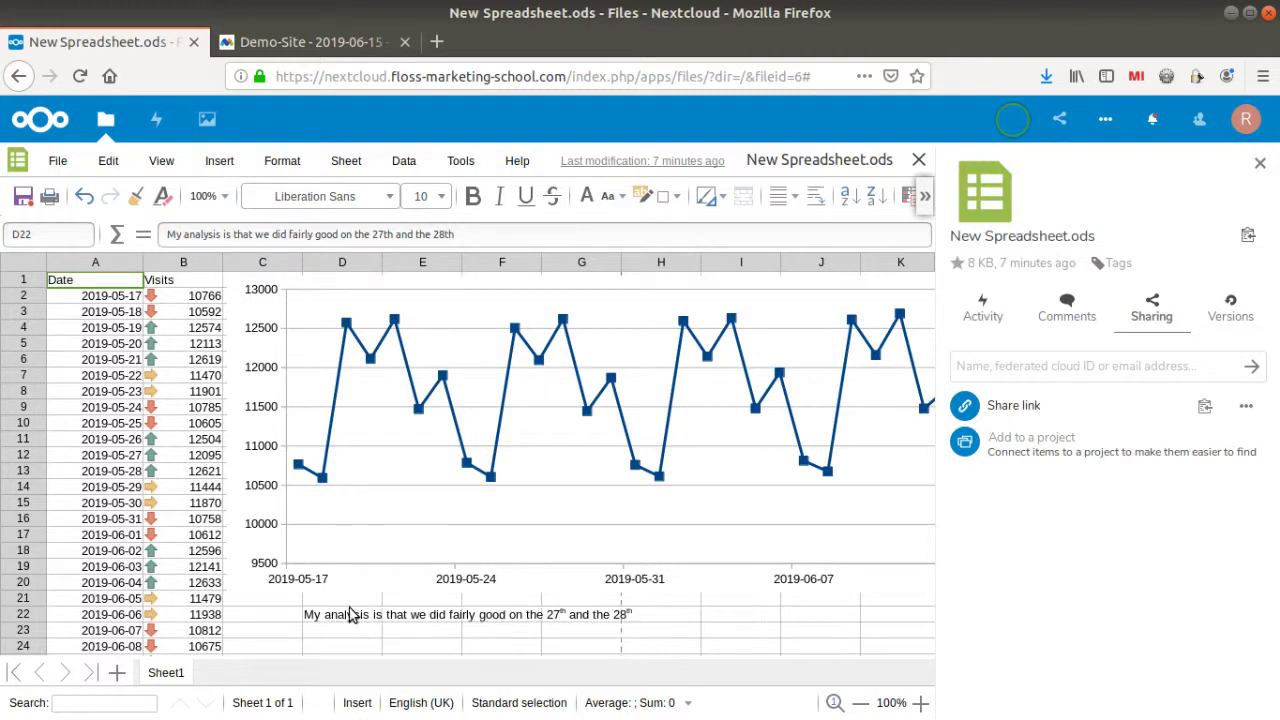
# Switch to the private window showing the shared spreadsheet with its chart and D22 note
pyautogui.moveTo(3, 418)
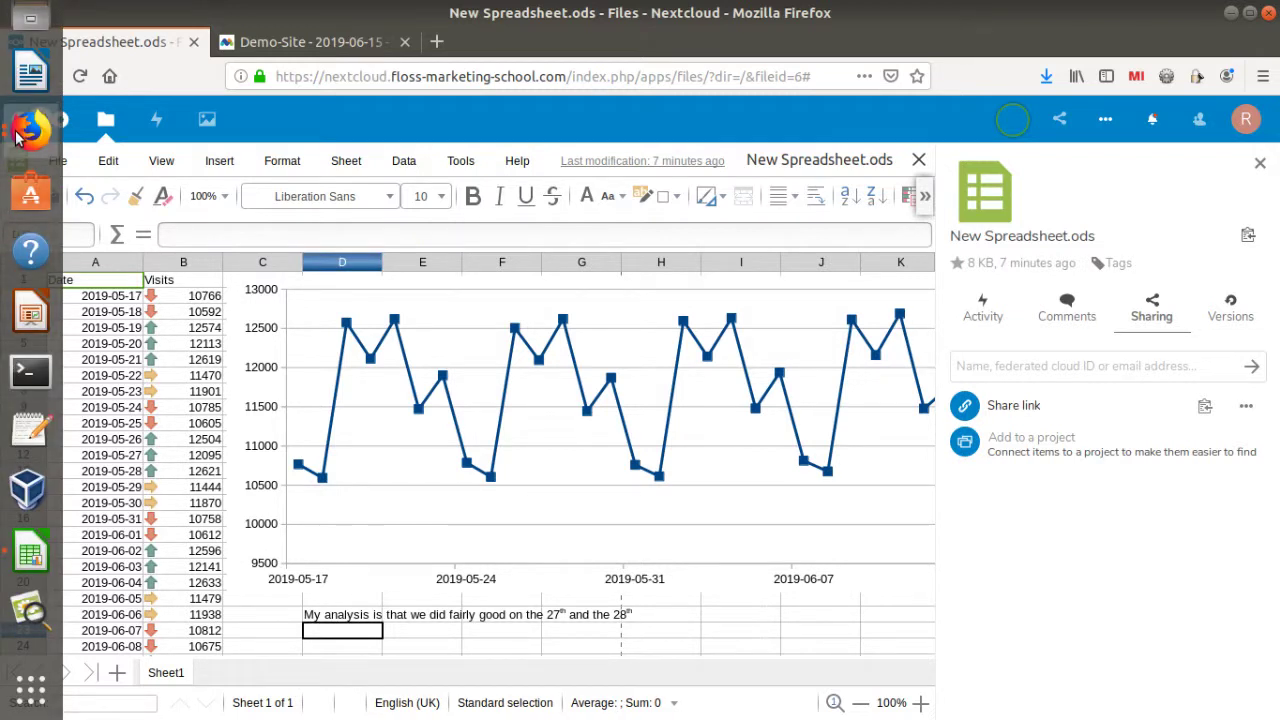
pyautogui.click(30, 128)
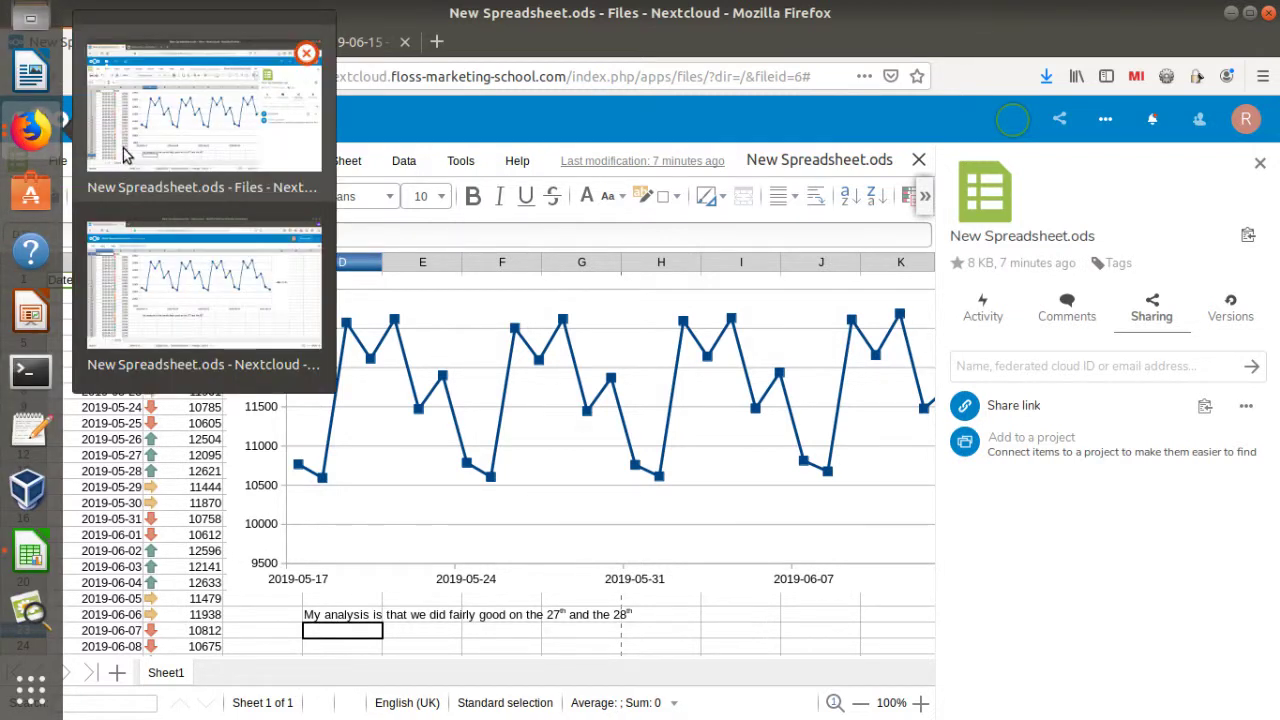
pyautogui.click(172, 304)
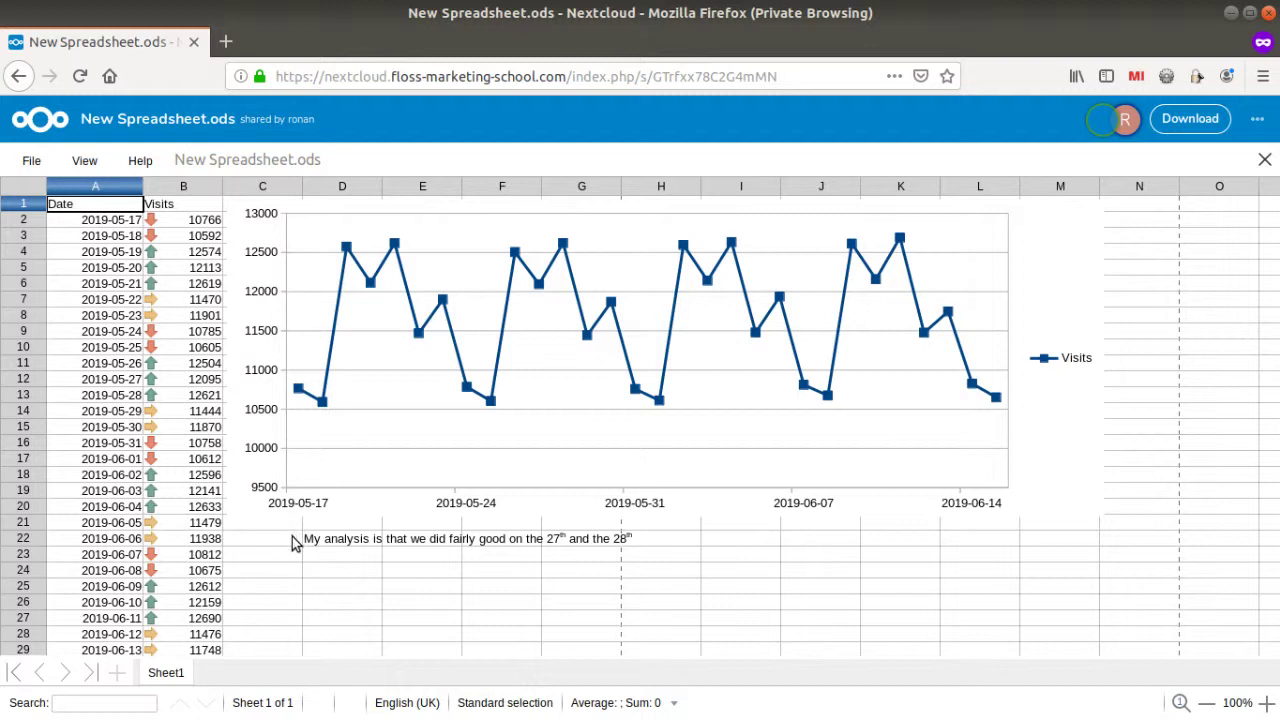
pyautogui.scroll(-2, 147, 470)
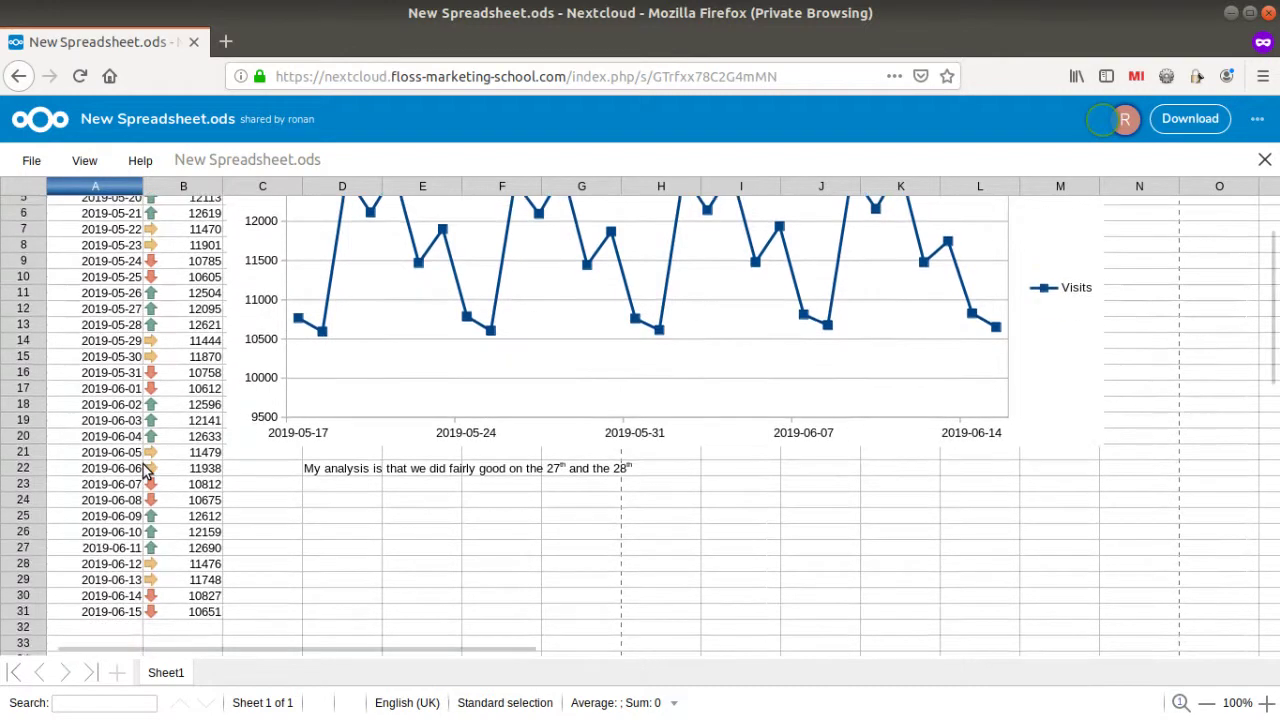
pyautogui.scroll(2, 160, 470)
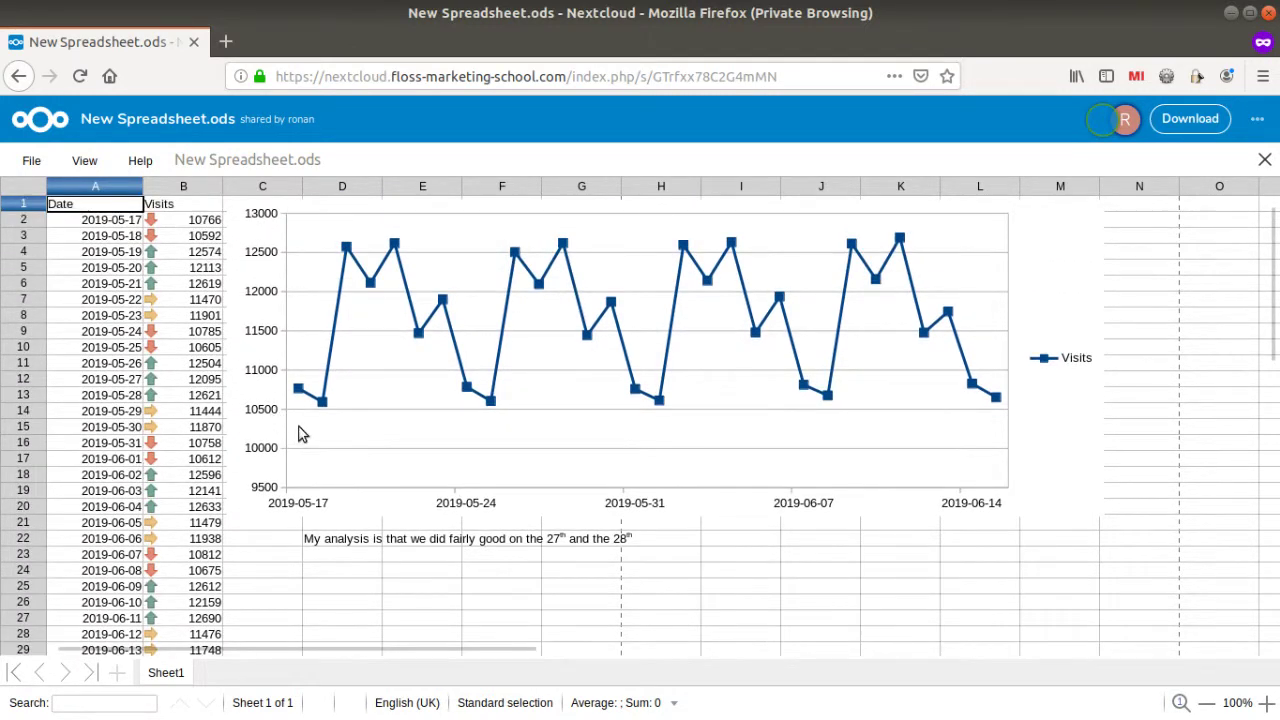